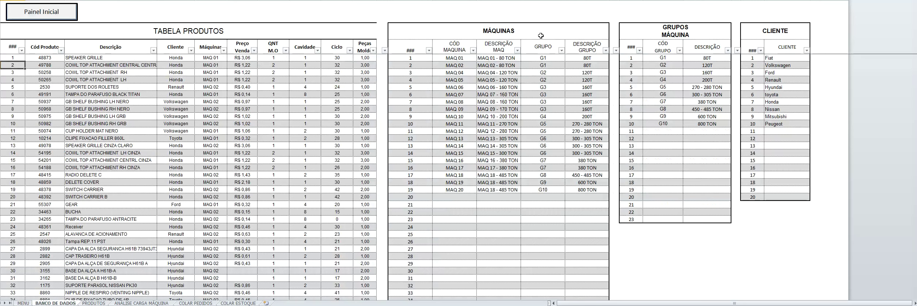
Examine the machine group and client registration tables on the BANCO DE DADOS sheet.
{"action": "left_click_drag", "start_coordinate": [763, 41], "coordinate": [763, 131]}
{"action": "left_click_drag", "start_coordinate": [696, 37], "coordinate": [779, 216]}
{"action": "left_click", "coordinate": [688, 116]}
{"action": "left_click_drag", "start_coordinate": [659, 35], "coordinate": [664, 167]}
{"action": "left_click", "coordinate": [681, 124]}
{"action": "left_click", "coordinate": [774, 87]}
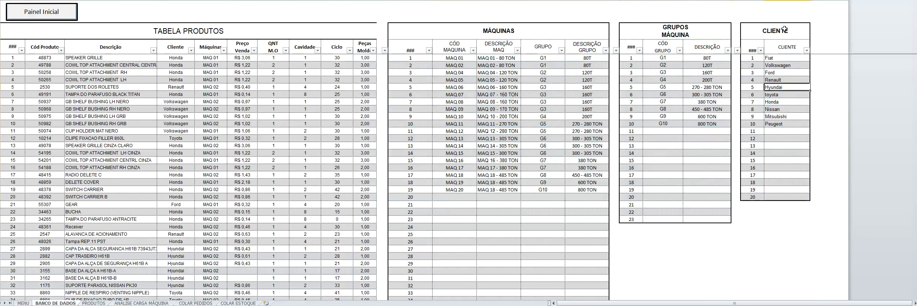
{"action": "left_click_drag", "start_coordinate": [788, 30], "coordinate": [782, 195]}
{"action": "left_click", "coordinate": [775, 85]}
{"action": "left_click", "coordinate": [780, 58]}
{"action": "left_click_drag", "start_coordinate": [783, 70], "coordinate": [782, 124]}
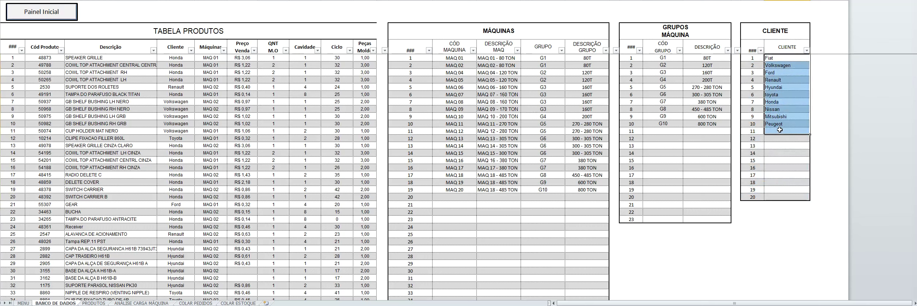
Examine the product table's columns, from product code and client through price, cavities and cycle to parts per mould.
{"action": "left_click", "coordinate": [124, 109]}
{"action": "key", "text": "Left"}
{"action": "key", "text": "Left"}
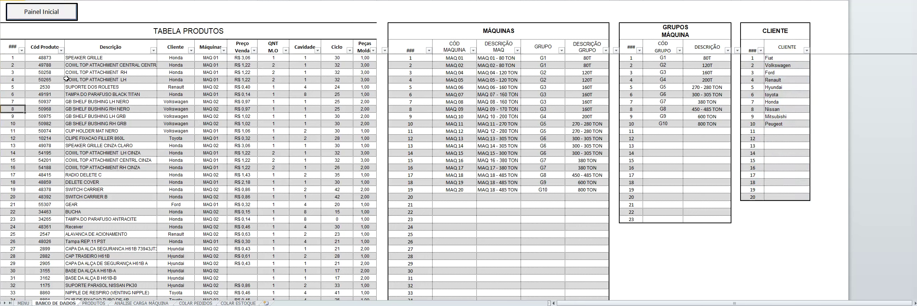
{"action": "left_click", "coordinate": [48, 64]}
{"action": "key", "text": "Right"}
{"action": "key", "text": "Right"}
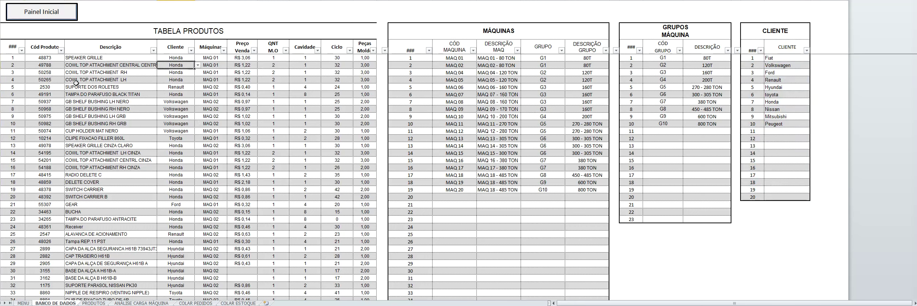
{"action": "key", "text": "Right"}
{"action": "key", "text": "Down"}
{"action": "key", "text": "Right"}
{"action": "key", "text": "Down"}
{"action": "key", "text": "Right"}
{"action": "key", "text": "Up"}
{"action": "key", "text": "Up"}
{"action": "key", "text": "Down"}
{"action": "key", "text": "Right"}
{"action": "key", "text": "Right"}
{"action": "key", "text": "Left"}
{"action": "key", "text": "Left"}
{"action": "key", "text": "Right"}
{"action": "key", "text": "Right"}
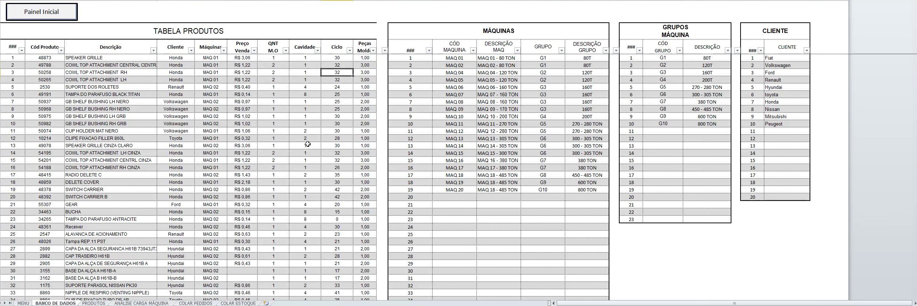
{"action": "left_click", "coordinate": [373, 50]}
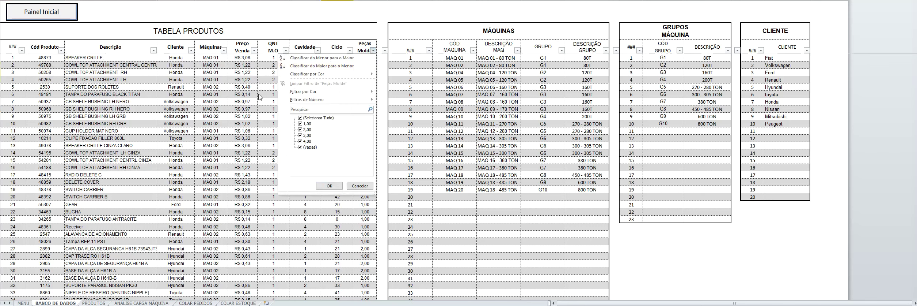
{"action": "key", "text": "Escape"}
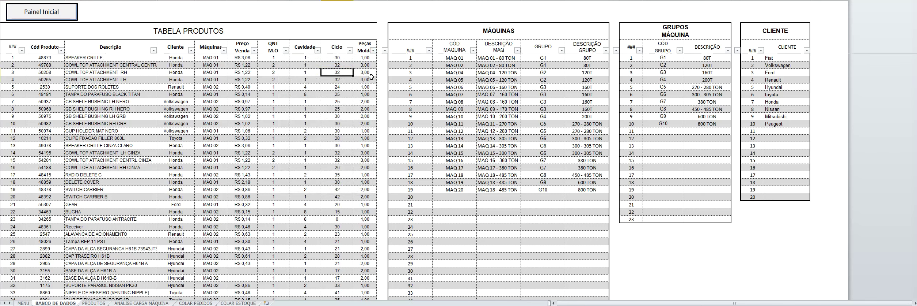
Return to the initial panel and open the orders sheet to view its order list.
{"action": "left_click", "coordinate": [57, 12]}
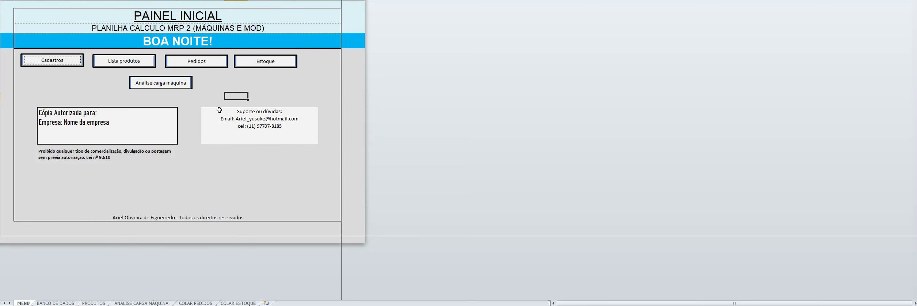
{"action": "left_click", "coordinate": [214, 64]}
{"action": "scroll", "coordinate": [180, 77], "scroll_direction": "up", "scroll_amount": 12}
{"action": "left_click", "coordinate": [12, 4]}
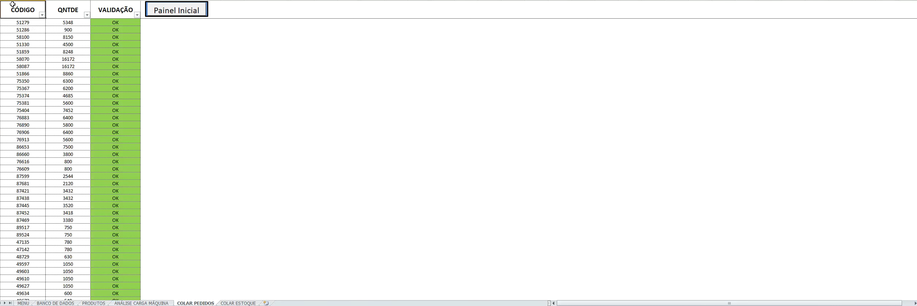
{"action": "key", "text": "Down"}
{"action": "key", "text": "Down"}
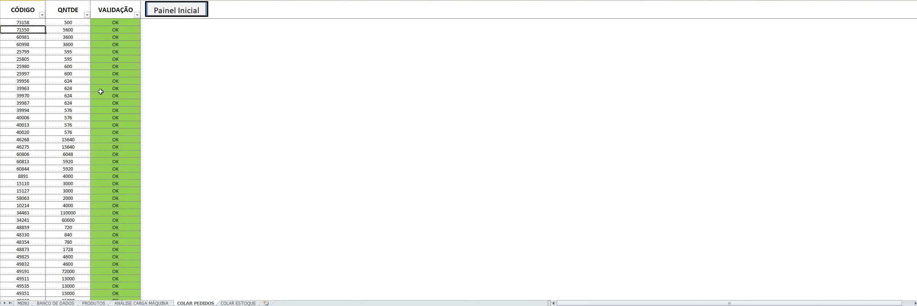
Examine the product codes and their order quantities on the COLAR PEDIDOS sheet.
{"action": "left_click", "coordinate": [54, 44]}
{"action": "left_click", "coordinate": [37, 44]}
{"action": "left_click", "coordinate": [62, 38]}
{"action": "left_click", "coordinate": [25, 53]}
{"action": "left_click", "coordinate": [51, 53]}
{"action": "left_click", "coordinate": [53, 67]}
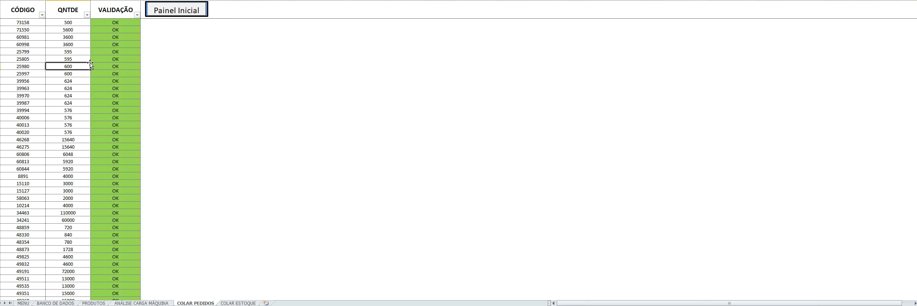
{"action": "left_click_drag", "start_coordinate": [33, 44], "coordinate": [32, 95]}
{"action": "left_click_drag", "start_coordinate": [68, 45], "coordinate": [70, 64]}
{"action": "left_click", "coordinate": [15, 60]}
{"action": "left_click_drag", "start_coordinate": [23, 45], "coordinate": [23, 79]}
{"action": "left_click_drag", "start_coordinate": [57, 58], "coordinate": [68, 95]}
{"action": "left_click_drag", "start_coordinate": [31, 45], "coordinate": [33, 88]}
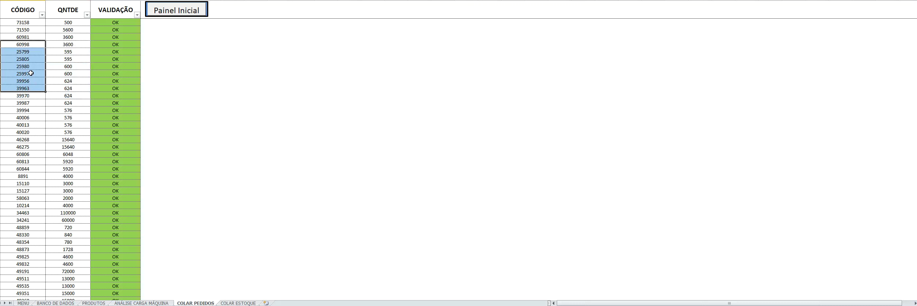
{"action": "left_click", "coordinate": [61, 60]}
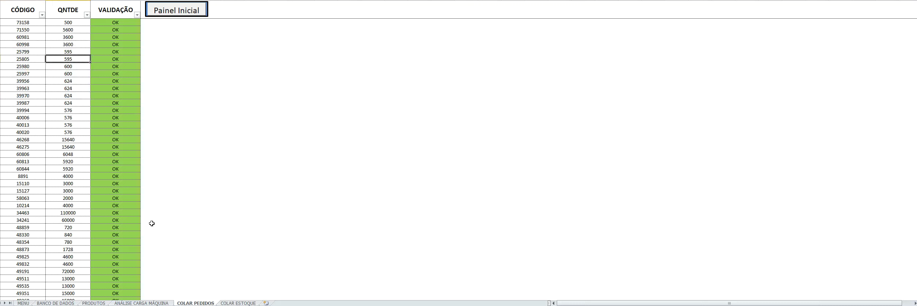
Review the stock quantities on the COLAR ESTOQUE sheet and return to the initial panel.
{"action": "left_click", "coordinate": [238, 302]}
{"action": "left_click", "coordinate": [68, 90]}
{"action": "left_click", "coordinate": [66, 81]}
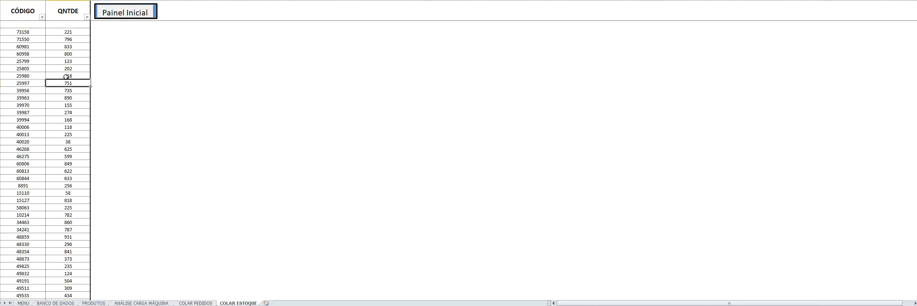
{"action": "left_click", "coordinate": [115, 18]}
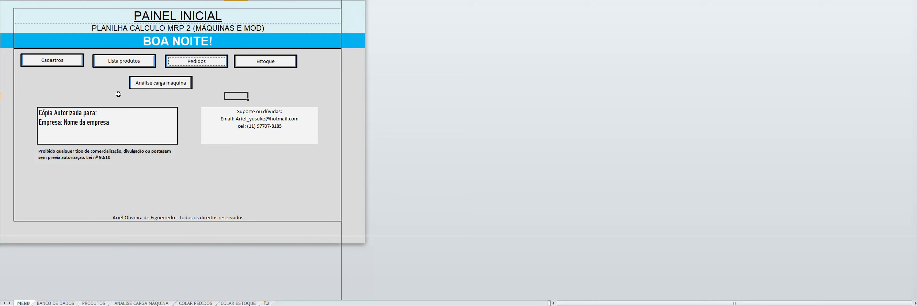
View the machine load analysis, compare it with the order quantities in COLAR PEDIDOS, and return to the initial panel.
{"action": "left_click", "coordinate": [168, 97]}
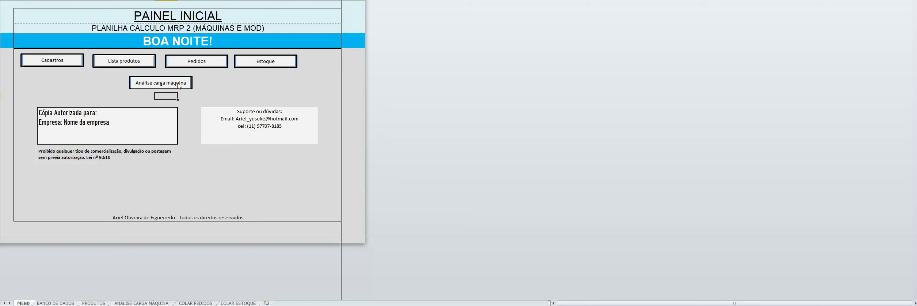
{"action": "left_click", "coordinate": [178, 85]}
{"action": "scroll", "coordinate": [261, 117], "scroll_direction": "up", "scroll_amount": 6}
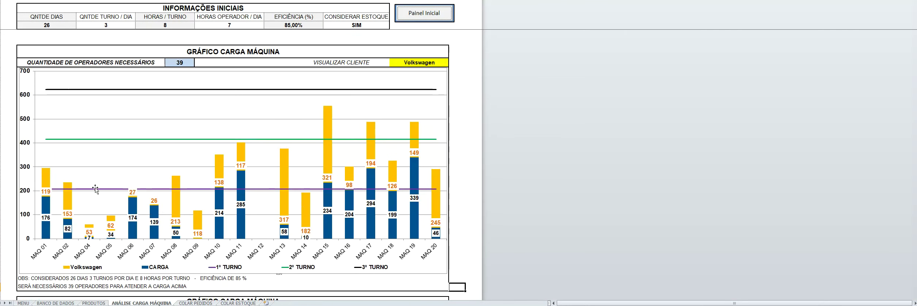
{"action": "left_click", "coordinate": [203, 303]}
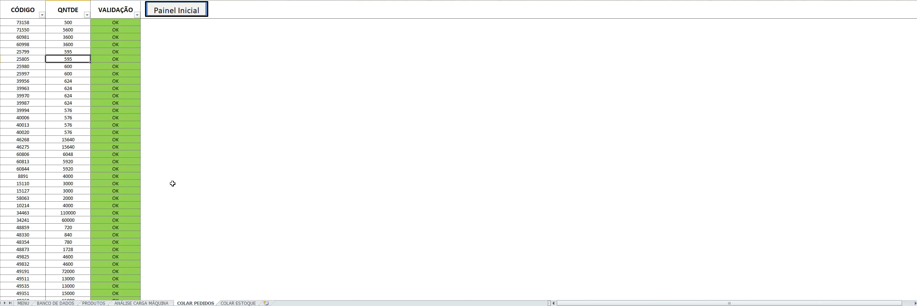
{"action": "left_click_drag", "start_coordinate": [67, 29], "coordinate": [49, 157]}
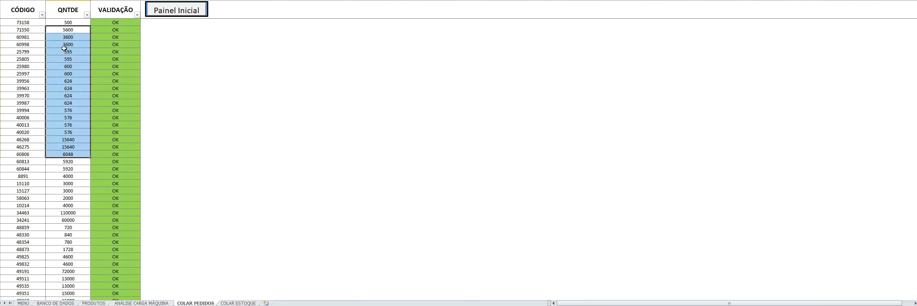
{"action": "left_click", "coordinate": [167, 14]}
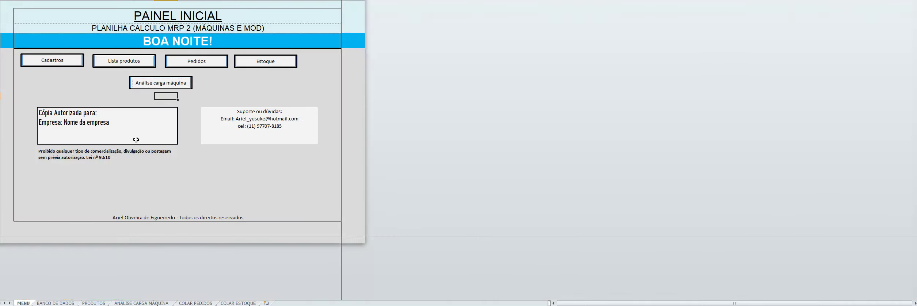
Open the machine load analysis and examine the working days, shifts per day and hours per shift parameters.
{"action": "left_click", "coordinate": [169, 82]}
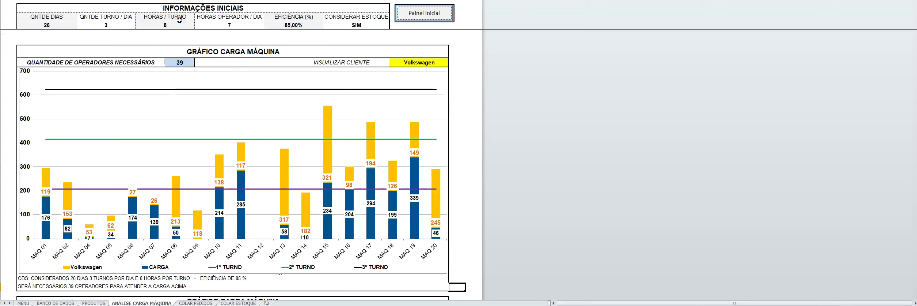
{"action": "left_click", "coordinate": [58, 17]}
{"action": "key", "text": "Down"}
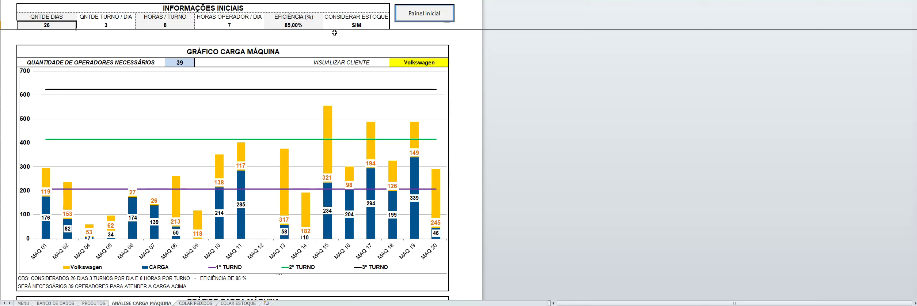
{"action": "left_click", "coordinate": [62, 36]}
{"action": "left_click", "coordinate": [63, 26]}
{"action": "left_click", "coordinate": [72, 43]}
{"action": "left_click", "coordinate": [52, 26]}
{"action": "left_click", "coordinate": [122, 25]}
{"action": "left_click", "coordinate": [169, 26]}
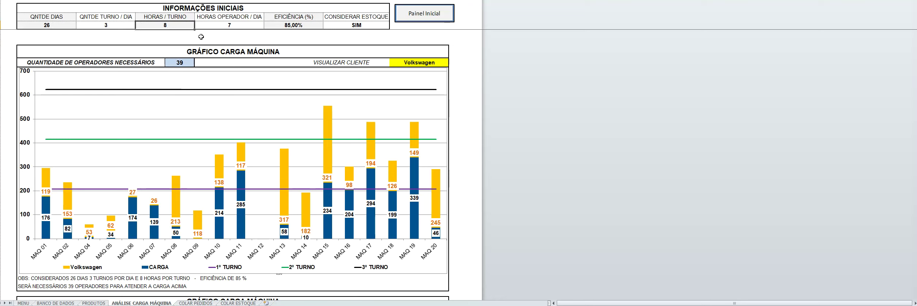
Examine the operator hours per day, efficiency and stock consideration parameters of the machine load analysis.
{"action": "left_click", "coordinate": [234, 25]}
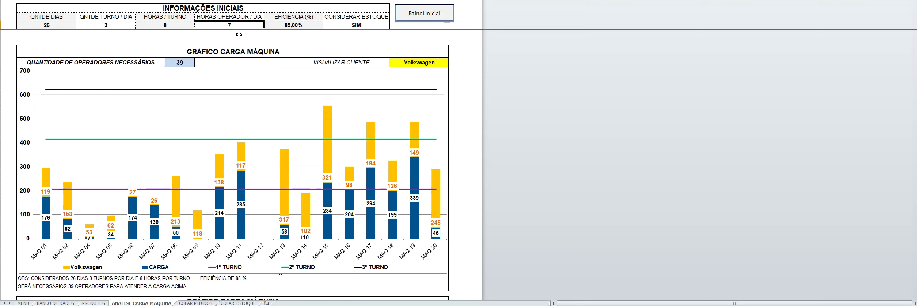
{"action": "left_click", "coordinate": [307, 25]}
{"action": "key", "text": "ctrl+c"}
{"action": "key", "text": "Up"}
{"action": "left_click", "coordinate": [350, 25]}
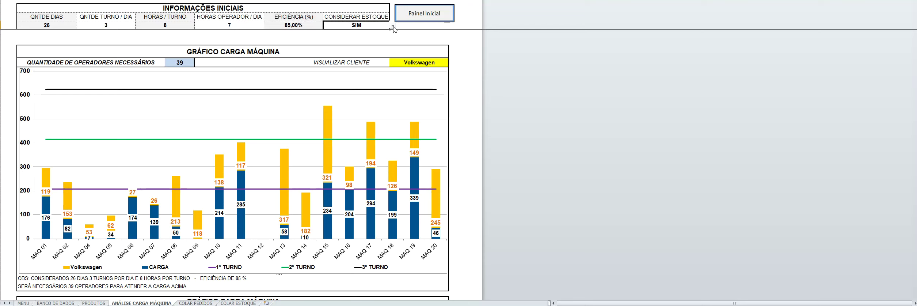
{"action": "left_click", "coordinate": [343, 41]}
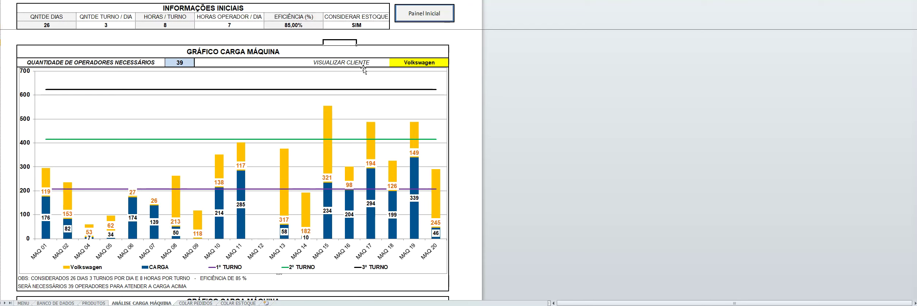
Clear the client selected for viewing in the first machine load chart.
{"action": "left_click", "coordinate": [422, 60]}
{"action": "key", "text": "Delete"}
{"action": "left_click", "coordinate": [413, 38]}
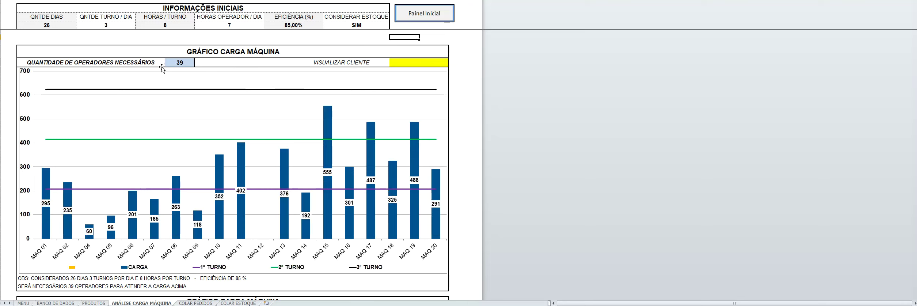
Examine the required operator count and the machine load charts in hours and in percent of capacity.
{"action": "left_click", "coordinate": [178, 62]}
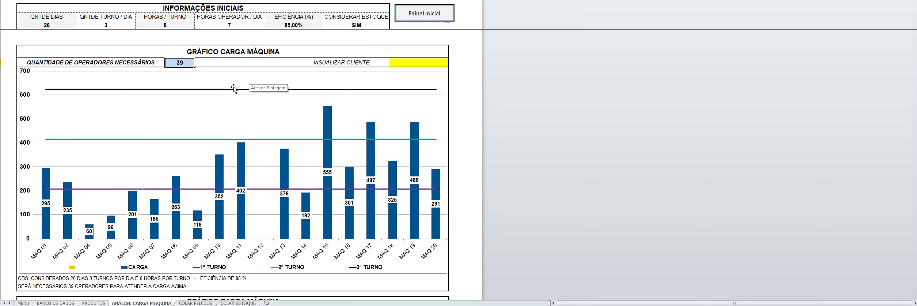
{"action": "scroll", "coordinate": [241, 96], "scroll_direction": "down", "scroll_amount": 1}
{"action": "scroll", "coordinate": [245, 110], "scroll_direction": "up", "scroll_amount": 1}
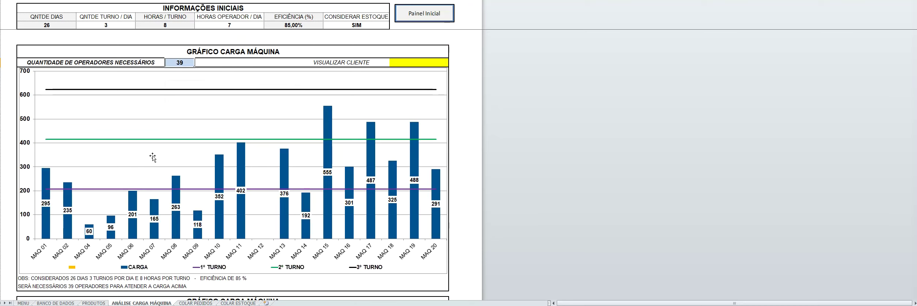
{"action": "scroll", "coordinate": [155, 158], "scroll_direction": "down", "scroll_amount": 1}
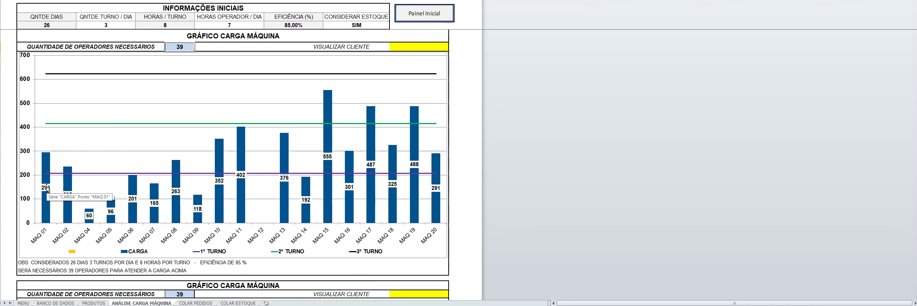
{"action": "mouse_move", "coordinate": [46, 167]}
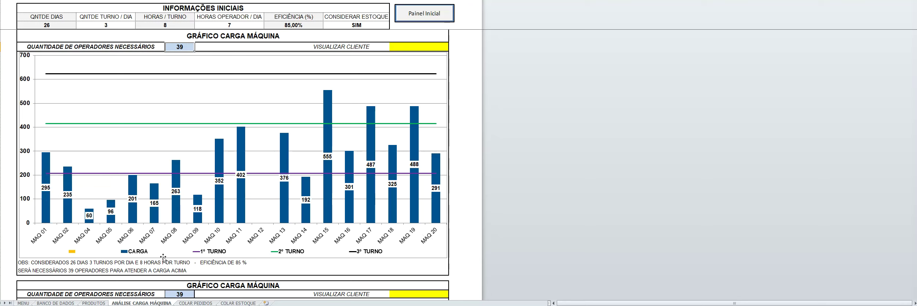
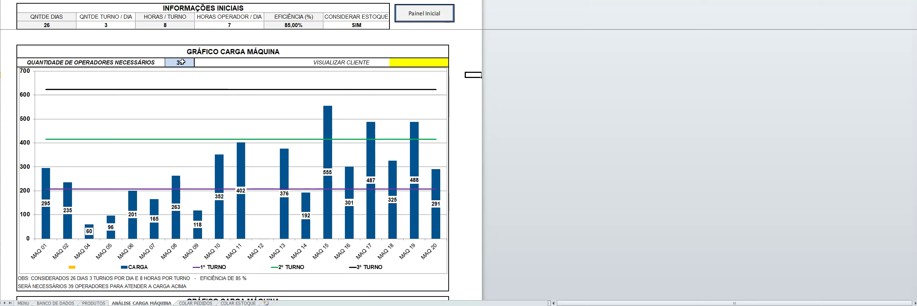
{"action": "scroll", "coordinate": [458, 87], "scroll_direction": "down", "scroll_amount": 5}
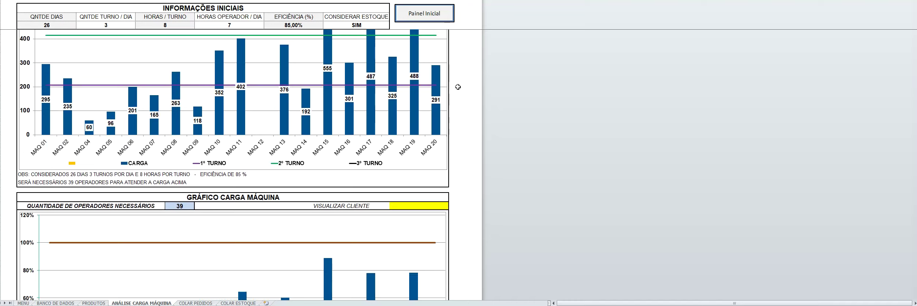
{"action": "scroll", "coordinate": [451, 94], "scroll_direction": "down", "scroll_amount": 9}
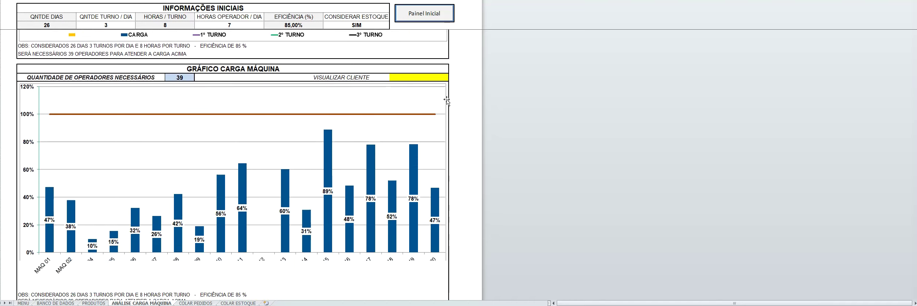
{"action": "scroll", "coordinate": [471, 126], "scroll_direction": "up", "scroll_amount": 1}
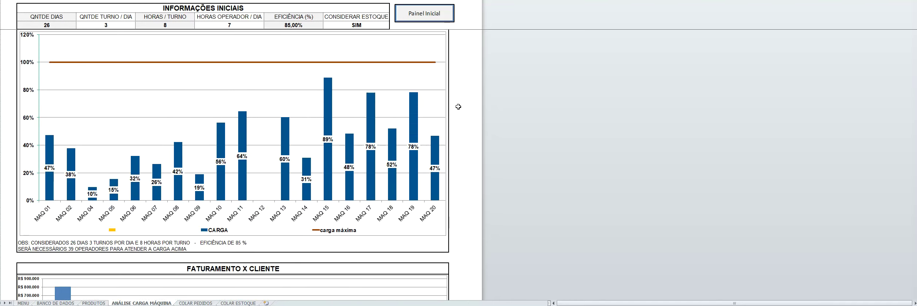
Set the efficiency to 50% and examine the machine load charts in hours and in percent of capacity.
{"action": "scroll", "coordinate": [457, 104], "scroll_direction": "up", "scroll_amount": 1}
{"action": "scroll", "coordinate": [448, 106], "scroll_direction": "up", "scroll_amount": 1}
{"action": "scroll", "coordinate": [259, 84], "scroll_direction": "down", "scroll_amount": 1}
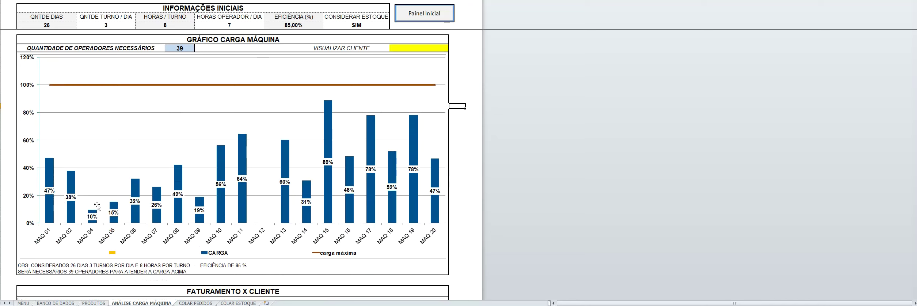
{"action": "left_click", "coordinate": [471, 158]}
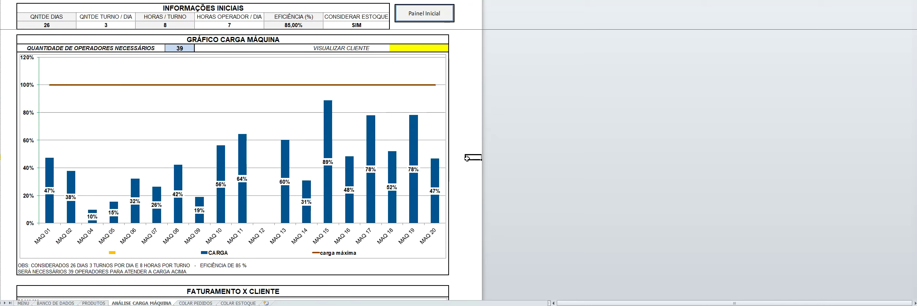
{"action": "left_click", "coordinate": [293, 23]}
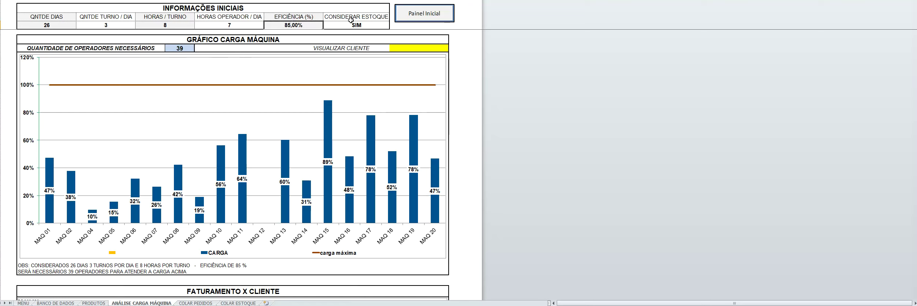
{"action": "type", "text": "50"}
{"action": "key", "text": "Return"}
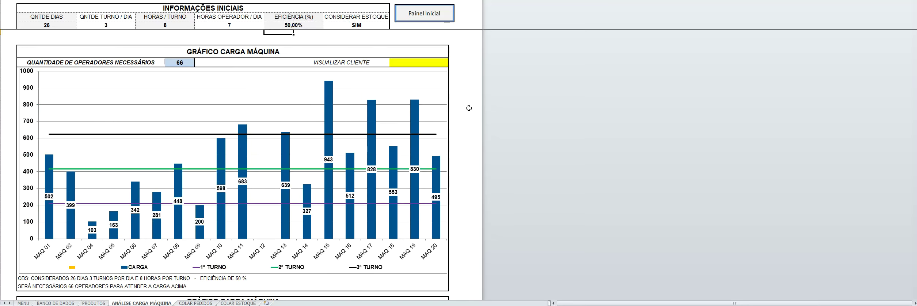
{"action": "scroll", "coordinate": [360, 191], "scroll_direction": "down", "scroll_amount": 10}
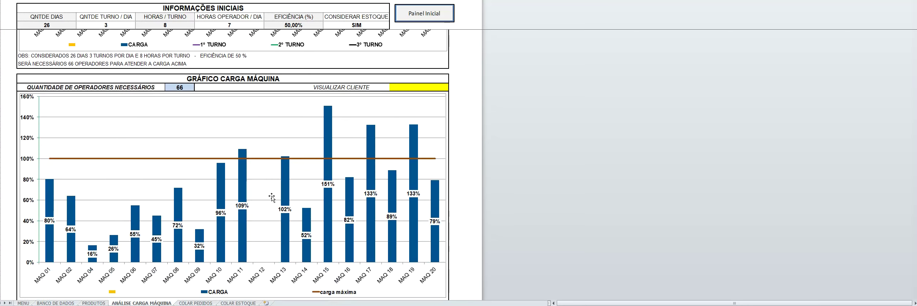
{"action": "scroll", "coordinate": [159, 197], "scroll_direction": "down", "scroll_amount": 1}
{"action": "scroll", "coordinate": [42, 209], "scroll_direction": "down", "scroll_amount": 1}
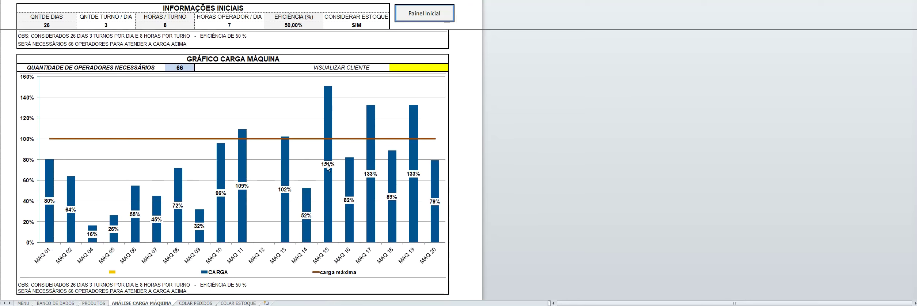
Set the machine load analysis efficiency to 85%.
{"action": "scroll", "coordinate": [329, 178], "scroll_direction": "up", "scroll_amount": 5}
{"action": "scroll", "coordinate": [329, 179], "scroll_direction": "up", "scroll_amount": 7}
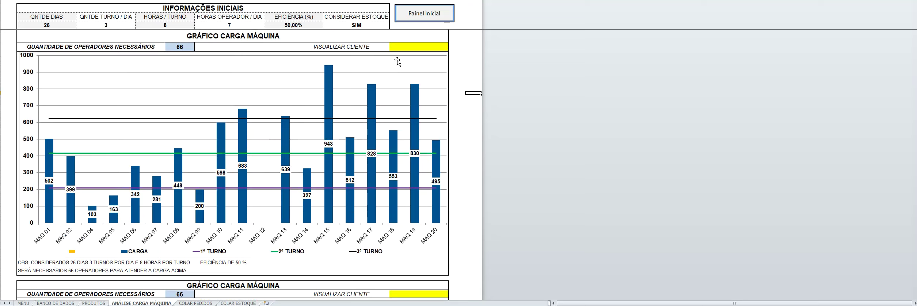
{"action": "left_click", "coordinate": [269, 23]}
{"action": "type", "text": "85"}
{"action": "key", "text": "Return"}
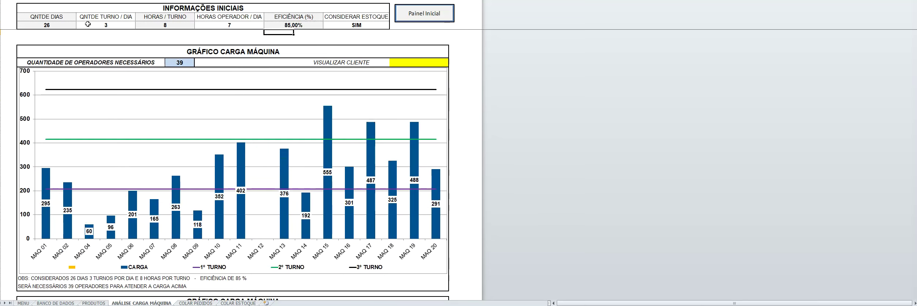
Set the shifts per day to 2 and examine the load of each machine against its maximum capacity.
{"action": "left_click", "coordinate": [106, 26]}
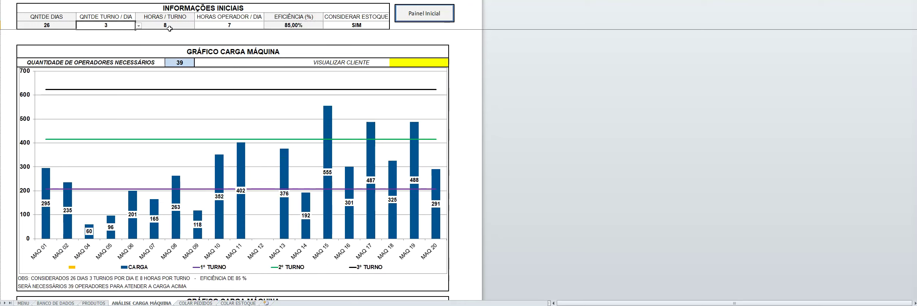
{"action": "type", "text": "2"}
{"action": "key", "text": "Return"}
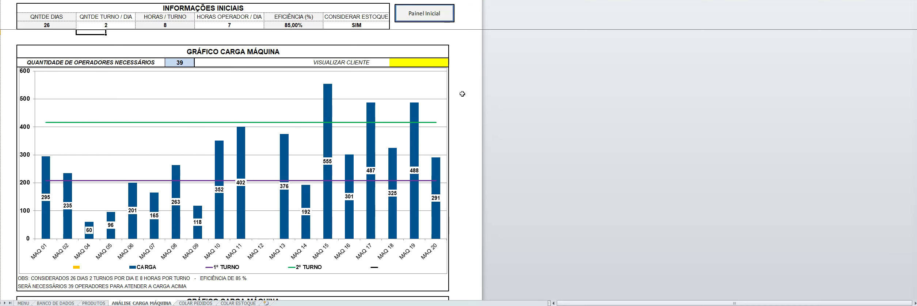
{"action": "scroll", "coordinate": [463, 96], "scroll_direction": "down", "scroll_amount": 10}
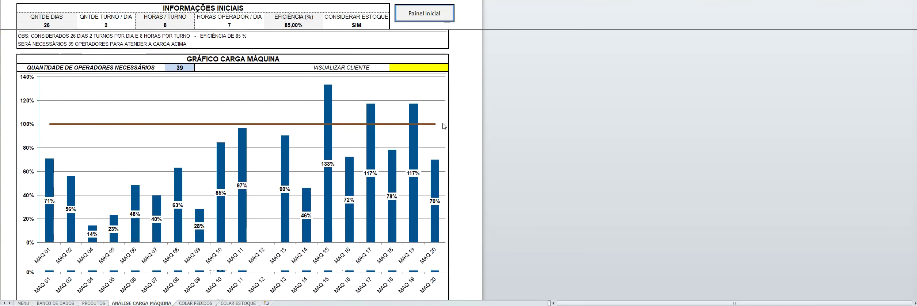
{"action": "scroll", "coordinate": [296, 154], "scroll_direction": "down", "scroll_amount": 1}
{"action": "scroll", "coordinate": [238, 165], "scroll_direction": "up", "scroll_amount": 1}
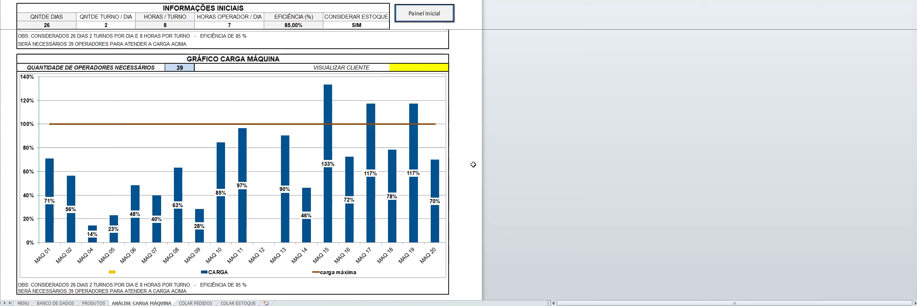
{"action": "left_click", "coordinate": [466, 144]}
{"action": "scroll", "coordinate": [450, 140], "scroll_direction": "down", "scroll_amount": 2}
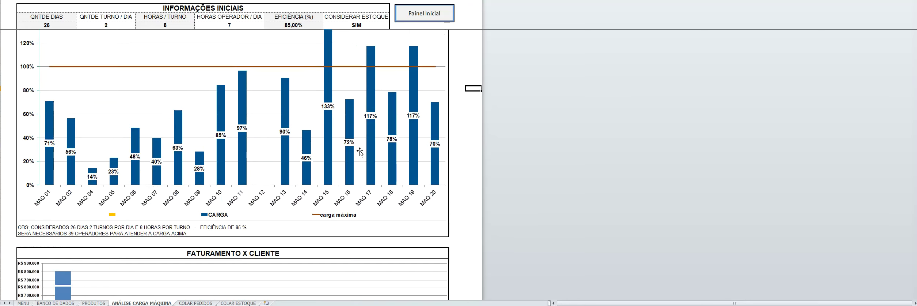
Set the shifts per day to 3 and review both machine load charts.
{"action": "scroll", "coordinate": [154, 36], "scroll_direction": "up", "scroll_amount": 8}
{"action": "left_click", "coordinate": [111, 22]}
{"action": "type", "text": "3"}
{"action": "key", "text": "Return"}
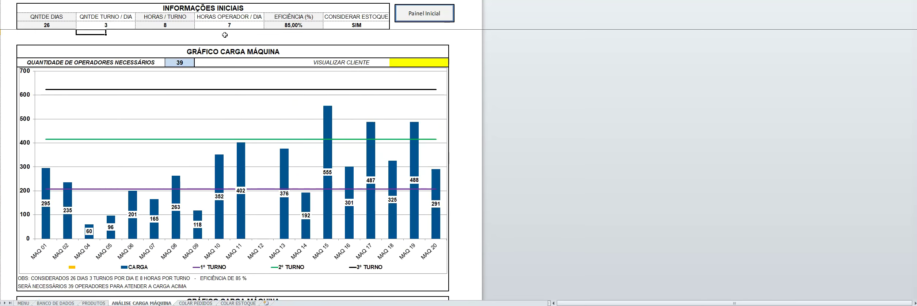
{"action": "scroll", "coordinate": [256, 90], "scroll_direction": "down", "scroll_amount": 3}
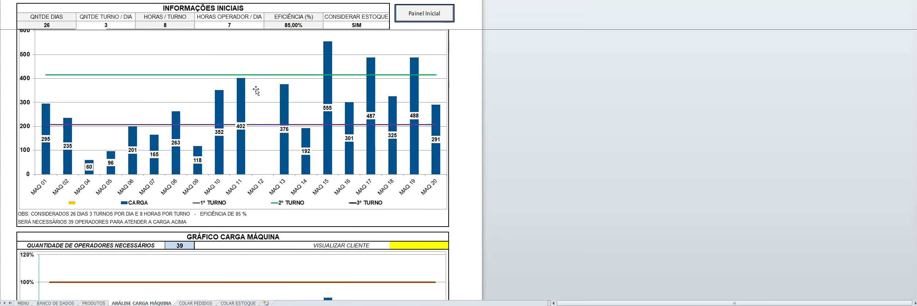
{"action": "scroll", "coordinate": [287, 243], "scroll_direction": "down", "scroll_amount": 6}
{"action": "scroll", "coordinate": [269, 176], "scroll_direction": "up", "scroll_amount": 6}
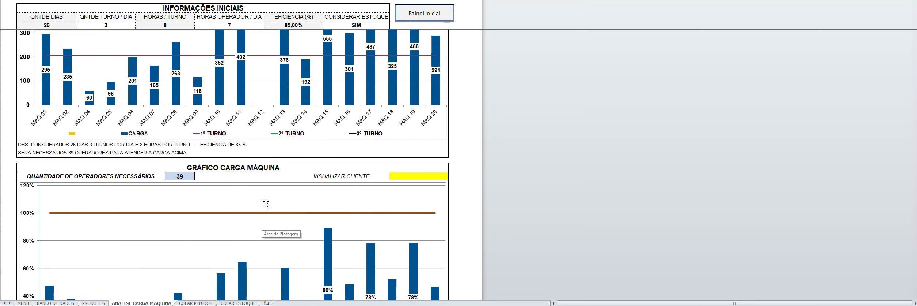
{"action": "scroll", "coordinate": [307, 152], "scroll_direction": "up", "scroll_amount": 3}
{"action": "scroll", "coordinate": [256, 154], "scroll_direction": "down", "scroll_amount": 3}
{"action": "scroll", "coordinate": [230, 161], "scroll_direction": "up", "scroll_amount": 3}
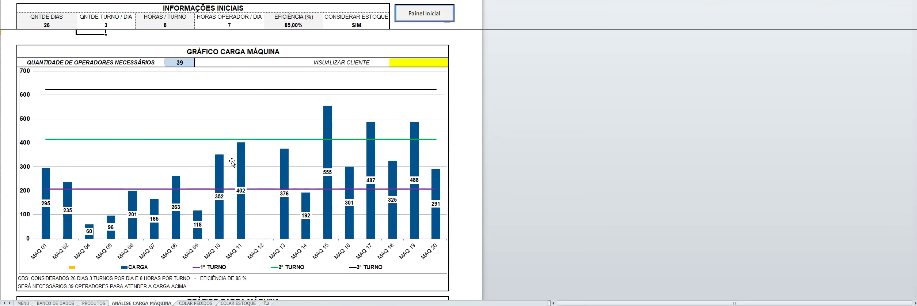
Set the operator hours per day to 8 to recalculate the required operator count.
{"action": "left_click", "coordinate": [237, 25]}
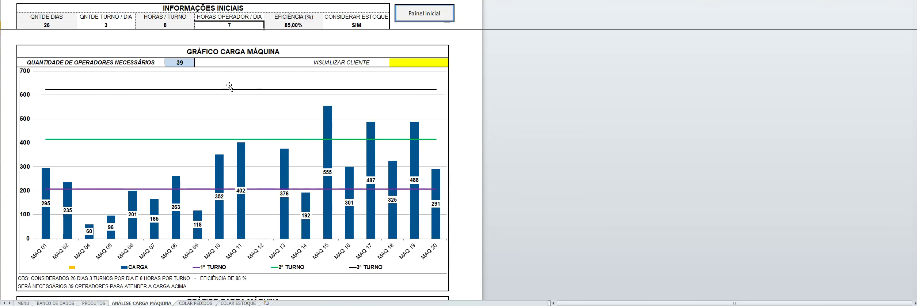
{"action": "left_click", "coordinate": [179, 65]}
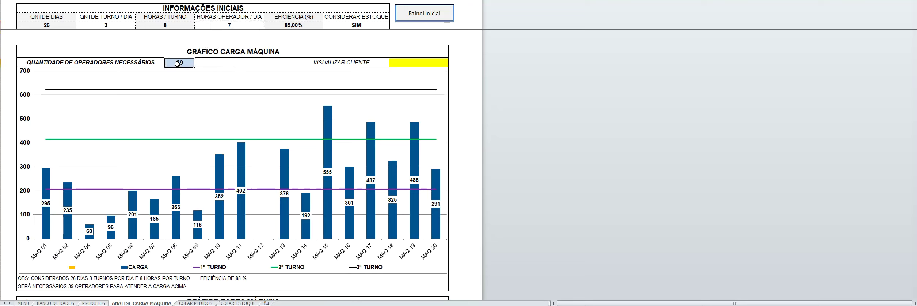
{"action": "left_click", "coordinate": [235, 24]}
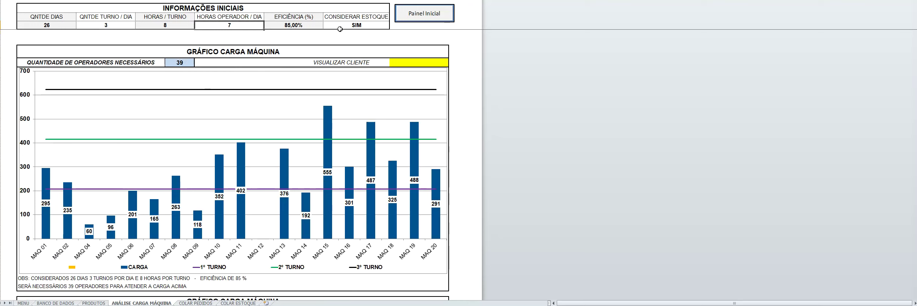
{"action": "type", "text": "8"}
{"action": "key", "text": "Return"}
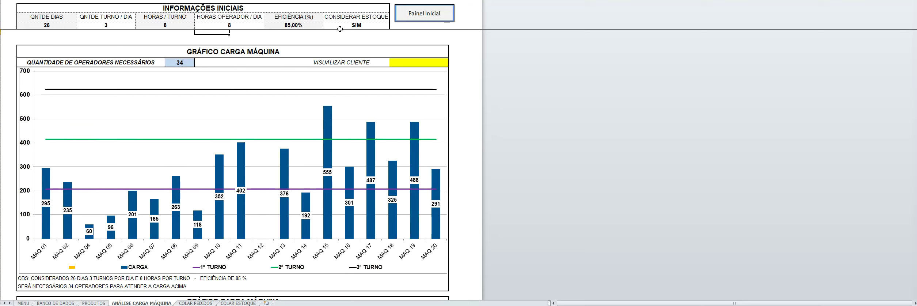
Set the operator hours per day to 7.
{"action": "left_click", "coordinate": [231, 25]}
{"action": "type", "text": "7"}
{"action": "key", "text": "Return"}
Examine the billing per client chart, the total billing and the load hours per client chart.
{"action": "scroll", "coordinate": [246, 143], "scroll_direction": "down", "scroll_amount": 8}
{"action": "scroll", "coordinate": [247, 143], "scroll_direction": "down", "scroll_amount": 10}
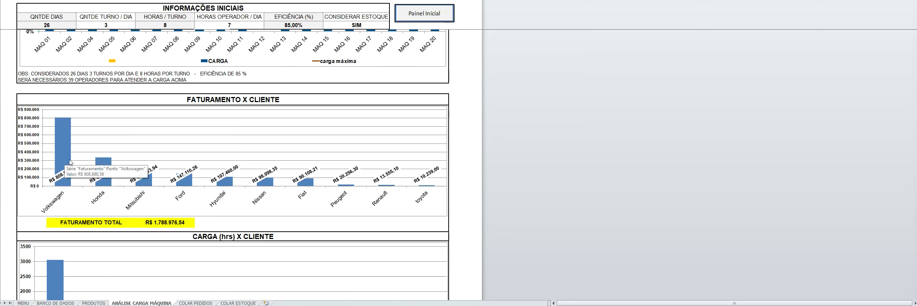
{"action": "left_click", "coordinate": [175, 224]}
{"action": "left_click", "coordinate": [467, 221]}
{"action": "scroll", "coordinate": [450, 199], "scroll_direction": "down", "scroll_amount": 2}
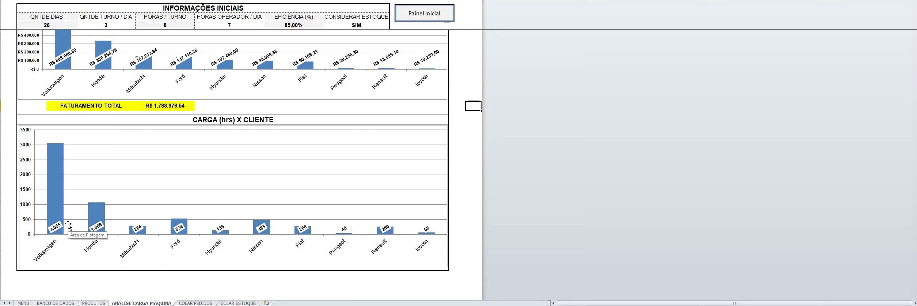
Select Volkswagen as the client to view and examine its share in the hourly and percentage machine load charts.
{"action": "scroll", "coordinate": [69, 214], "scroll_direction": "up", "scroll_amount": 10}
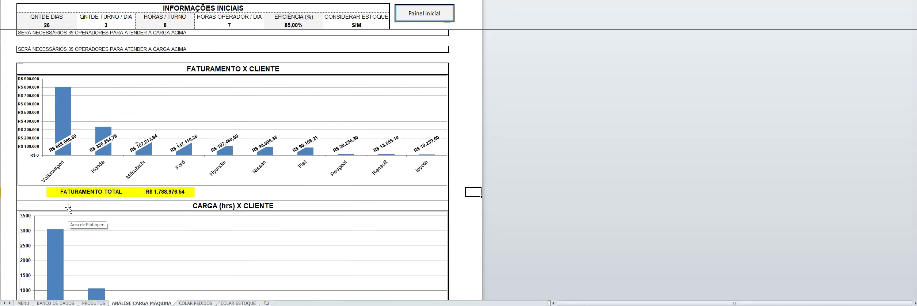
{"action": "scroll", "coordinate": [69, 209], "scroll_direction": "up", "scroll_amount": 7}
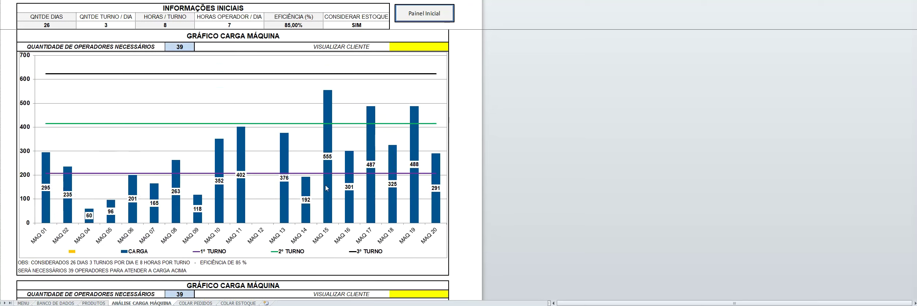
{"action": "scroll", "coordinate": [183, 153], "scroll_direction": "down", "scroll_amount": 1}
{"action": "scroll", "coordinate": [311, 127], "scroll_direction": "up", "scroll_amount": 1}
{"action": "left_click", "coordinate": [440, 50]}
{"action": "left_click", "coordinate": [453, 48]}
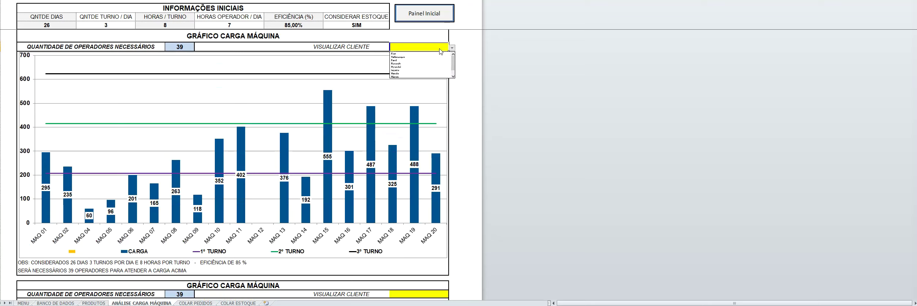
{"action": "left_click", "coordinate": [402, 57]}
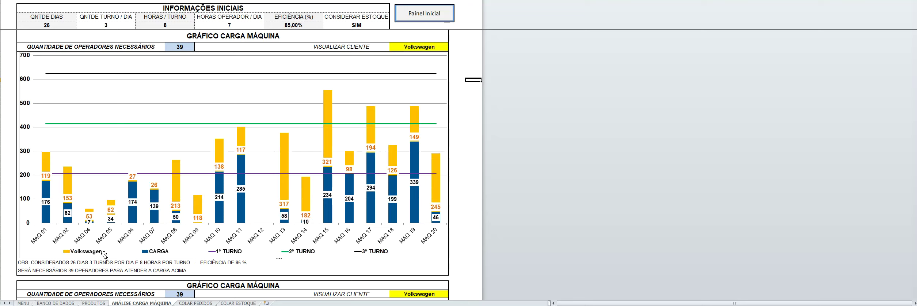
{"action": "scroll", "coordinate": [54, 205], "scroll_direction": "down", "scroll_amount": 10}
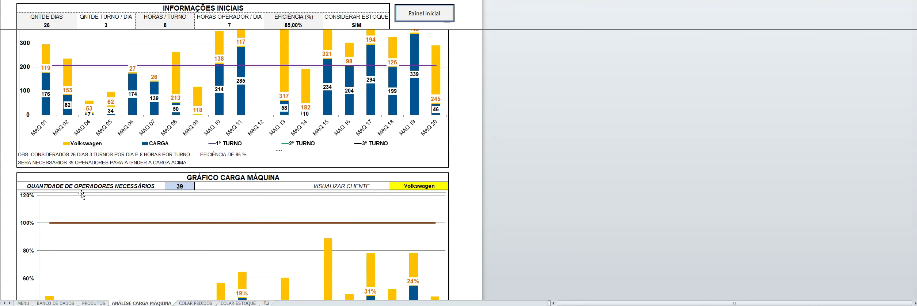
{"action": "scroll", "coordinate": [194, 179], "scroll_direction": "up", "scroll_amount": 1}
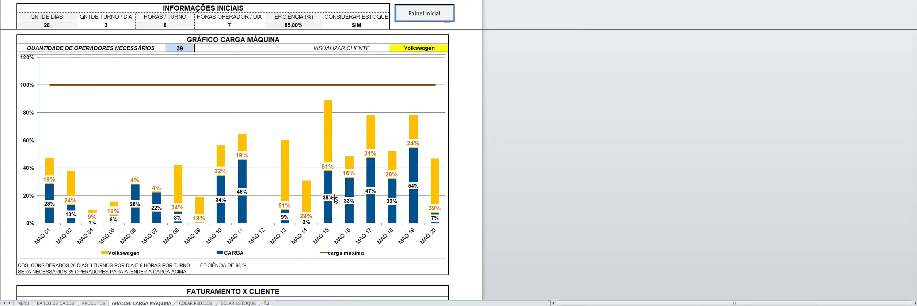
{"action": "scroll", "coordinate": [377, 97], "scroll_direction": "up", "scroll_amount": 1}
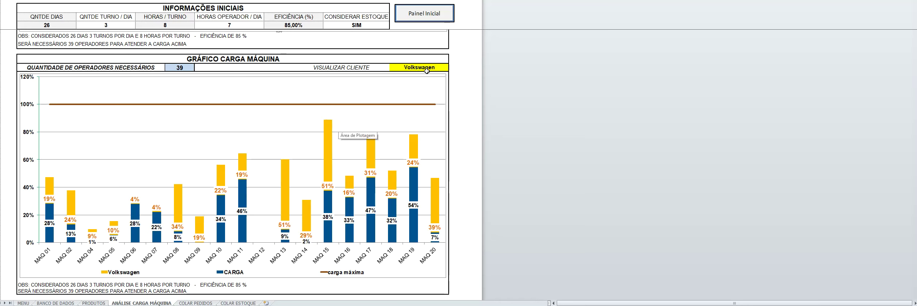
Change the client shown in the machine load charts to Hyundai.
{"action": "scroll", "coordinate": [431, 66], "scroll_direction": "up", "scroll_amount": 10}
{"action": "left_click", "coordinate": [437, 62]}
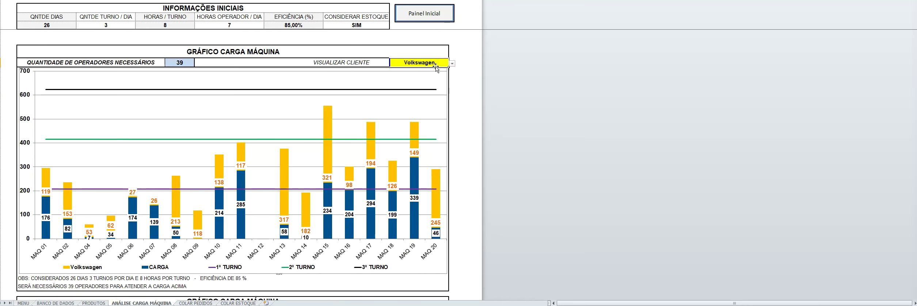
{"action": "left_click", "coordinate": [452, 65]}
{"action": "left_click", "coordinate": [432, 79]}
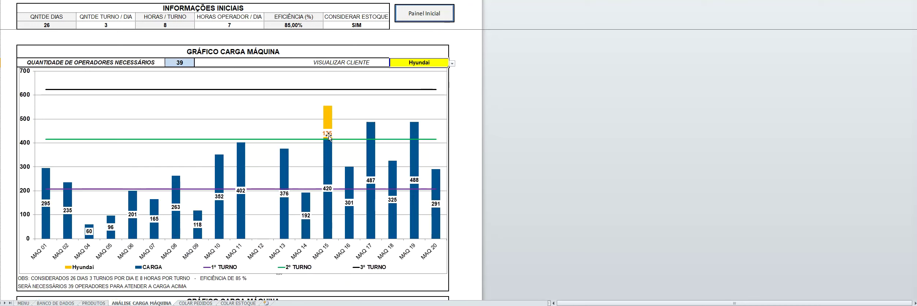
Review the selected client's machine load, and clear the client selection above the hourly chart.
{"action": "scroll", "coordinate": [330, 136], "scroll_direction": "down", "scroll_amount": 7}
{"action": "scroll", "coordinate": [406, 100], "scroll_direction": "up", "scroll_amount": 4}
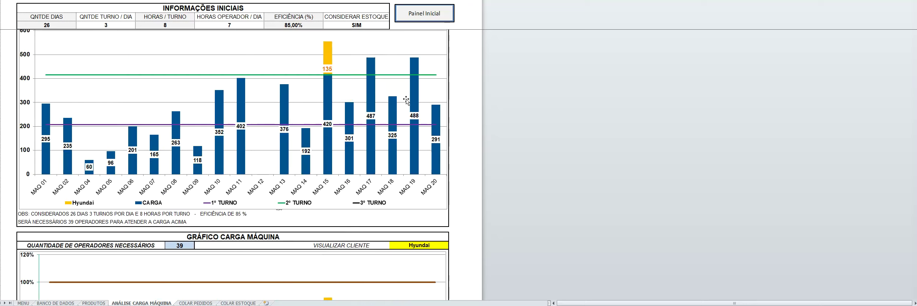
{"action": "scroll", "coordinate": [406, 100], "scroll_direction": "up", "scroll_amount": 3}
{"action": "left_click", "coordinate": [420, 63]}
{"action": "key", "text": "Delete"}
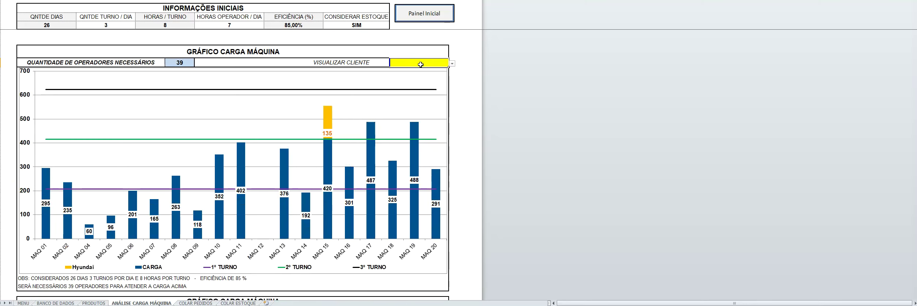
{"action": "left_click", "coordinate": [461, 62]}
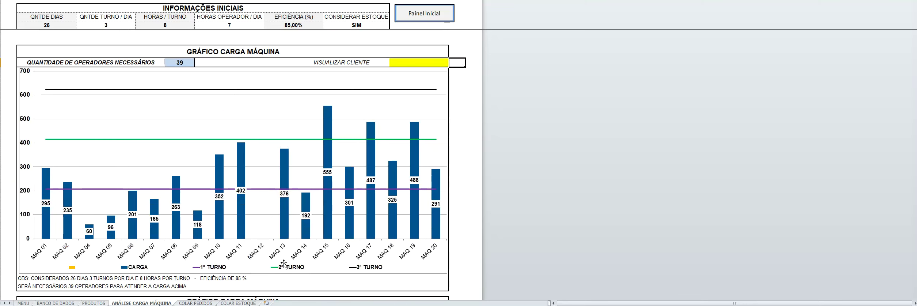
Return to the initial panel and open the product list to look over its product, client and machine columns.
{"action": "scroll", "coordinate": [221, 135], "scroll_direction": "down", "scroll_amount": 1}
{"action": "scroll", "coordinate": [221, 135], "scroll_direction": "up", "scroll_amount": 1}
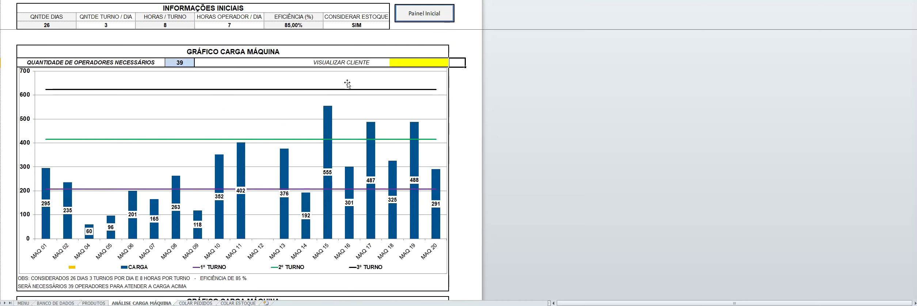
{"action": "left_click", "coordinate": [422, 15]}
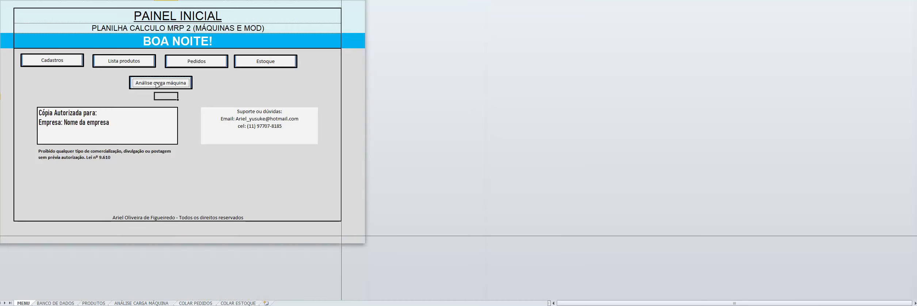
{"action": "left_click", "coordinate": [131, 63]}
{"action": "left_click", "coordinate": [104, 40]}
{"action": "left_click", "coordinate": [124, 44]}
{"action": "left_click", "coordinate": [258, 38]}
{"action": "left_click", "coordinate": [198, 107]}
{"action": "left_click", "coordinate": [214, 174]}
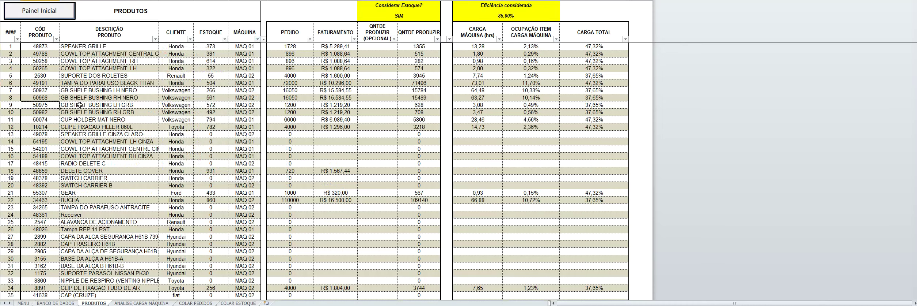
Examine the product list's machine, optional production quantity, machine load hours and item occupation columns.
{"action": "key", "text": "Right"}
{"action": "key", "text": "Right"}
{"action": "key", "text": "Right"}
{"action": "key", "text": "Up"}
{"action": "key", "text": "Right"}
{"action": "key", "text": "Right"}
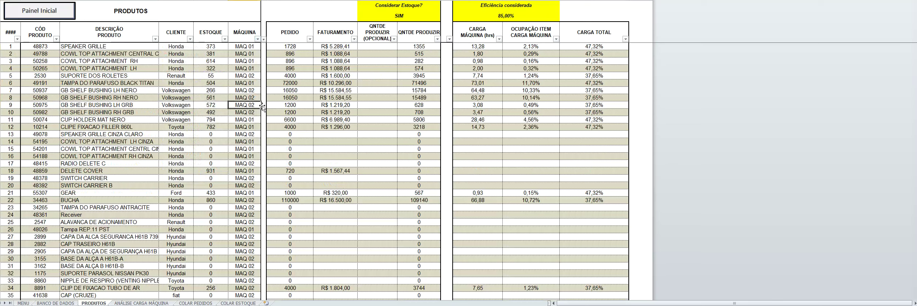
{"action": "left_click", "coordinate": [373, 79]}
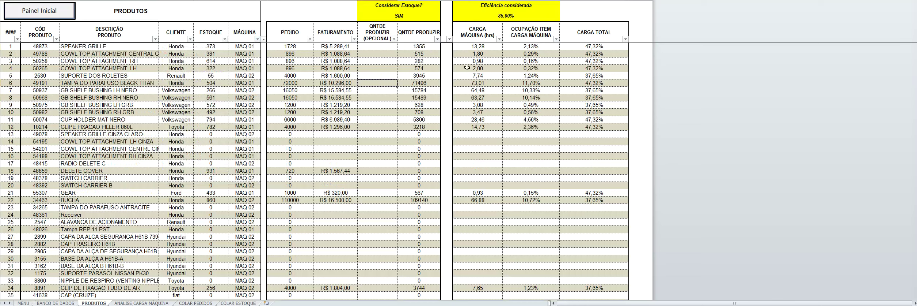
{"action": "left_click", "coordinate": [478, 39]}
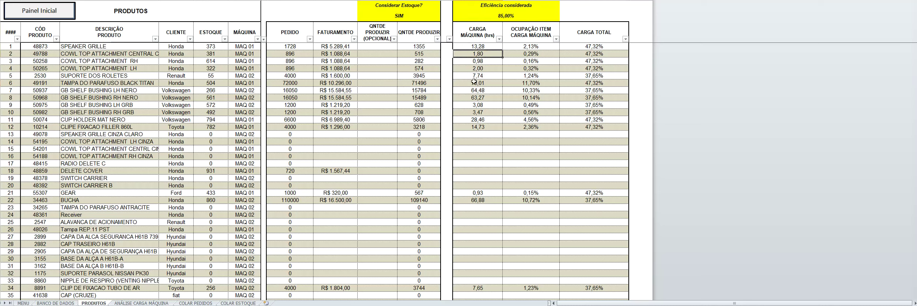
{"action": "left_click", "coordinate": [481, 54]}
{"action": "left_click_drag", "start_coordinate": [535, 46], "coordinate": [534, 61]}
{"action": "left_click", "coordinate": [531, 82]}
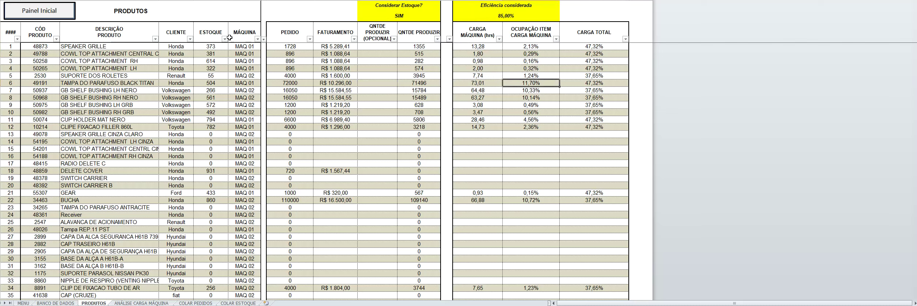
Filter the product list's machine column by MAQ 15.
{"action": "left_click", "coordinate": [257, 39]}
{"action": "left_click", "coordinate": [216, 98]}
{"action": "type", "text": "maq 15"}
{"action": "key", "text": "Return"}
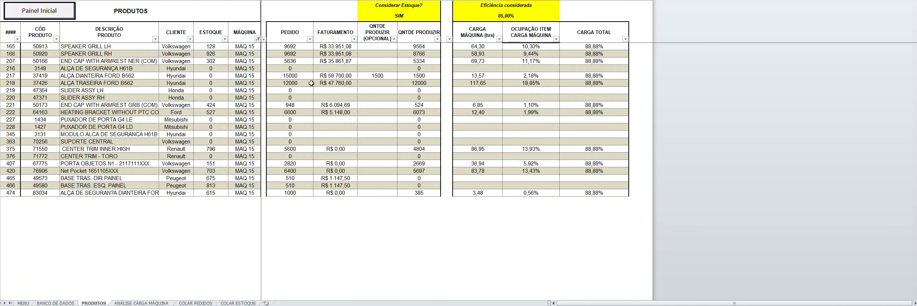
Compare the total load listed for MAQ 15 with its bar in the percentage machine load chart.
{"action": "left_click", "coordinate": [596, 61]}
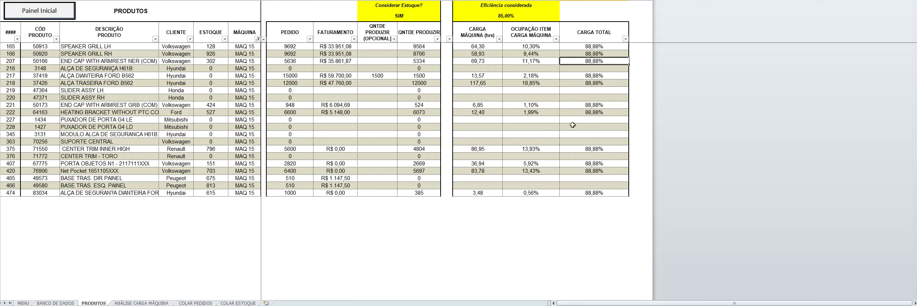
{"action": "left_click", "coordinate": [596, 54]}
{"action": "left_click", "coordinate": [139, 302]}
{"action": "scroll", "coordinate": [250, 207], "scroll_direction": "down", "scroll_amount": 8}
{"action": "scroll", "coordinate": [250, 207], "scroll_direction": "down", "scroll_amount": 3}
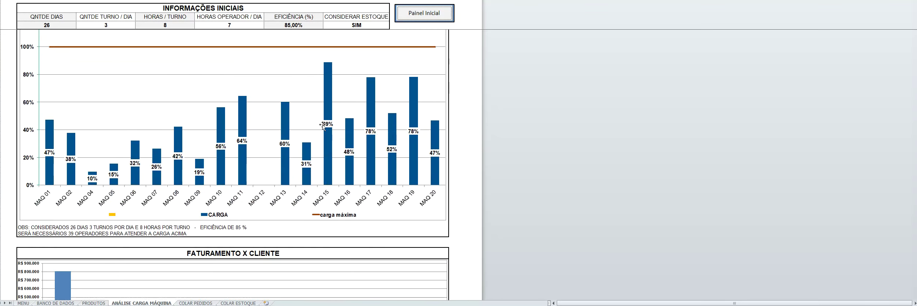
Return to the product list through the initial panel and check the total load and the item occupation of ALÇA TRASEIRA FORD B562.
{"action": "left_click", "coordinate": [423, 17]}
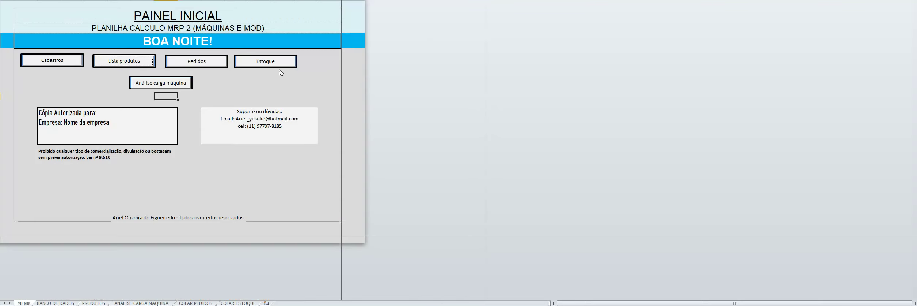
{"action": "left_click", "coordinate": [211, 65]}
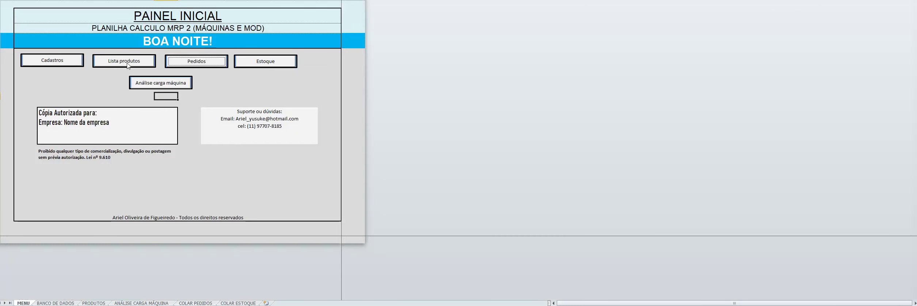
{"action": "left_click", "coordinate": [128, 65]}
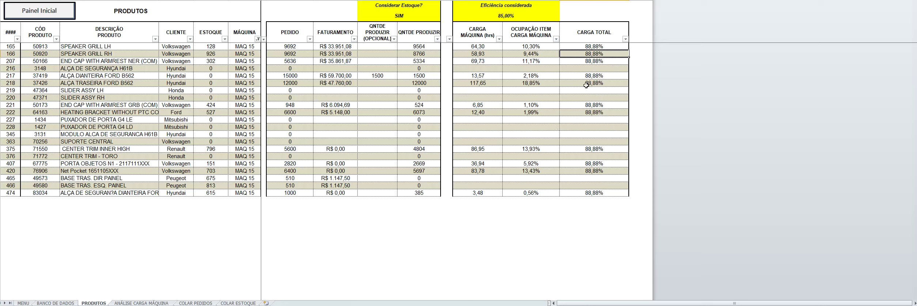
{"action": "left_click", "coordinate": [601, 77]}
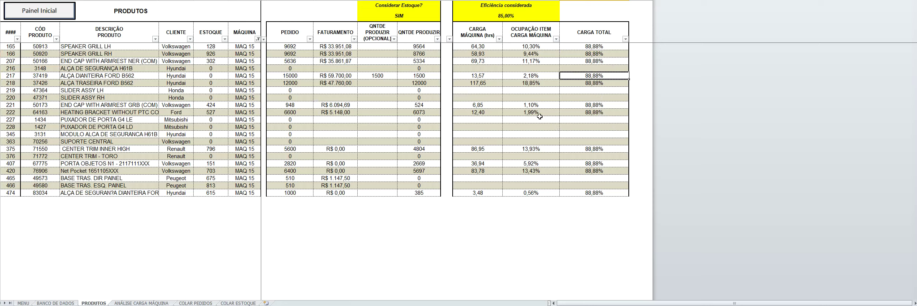
{"action": "left_click", "coordinate": [532, 83]}
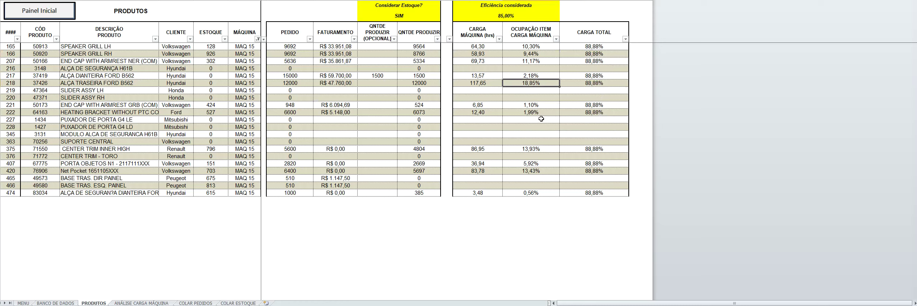
Review the ALÇA TRASEIRA FORD B562 row from its description through the quantity to produce to its machine occupation and total load.
{"action": "key", "text": "Left"}
{"action": "key", "text": "Left"}
{"action": "key", "text": "Left"}
{"action": "key", "text": "Left"}
{"action": "key", "text": "Left"}
{"action": "key", "text": "Left"}
{"action": "key", "text": "Left"}
{"action": "key", "text": "Left"}
{"action": "key", "text": "Left"}
{"action": "key", "text": "Left"}
{"action": "key", "text": "Left"}
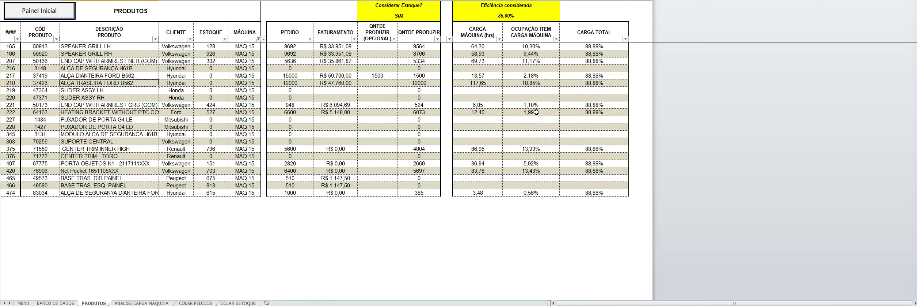
{"action": "key", "text": "Right"}
{"action": "key", "text": "Right"}
{"action": "key", "text": "Right"}
{"action": "key", "text": "Right"}
{"action": "key", "text": "Right"}
{"action": "key", "text": "Right"}
{"action": "key", "text": "Right"}
{"action": "key", "text": "Right"}
{"action": "key", "text": "Right"}
{"action": "key", "text": "Right"}
{"action": "key", "text": "Right"}
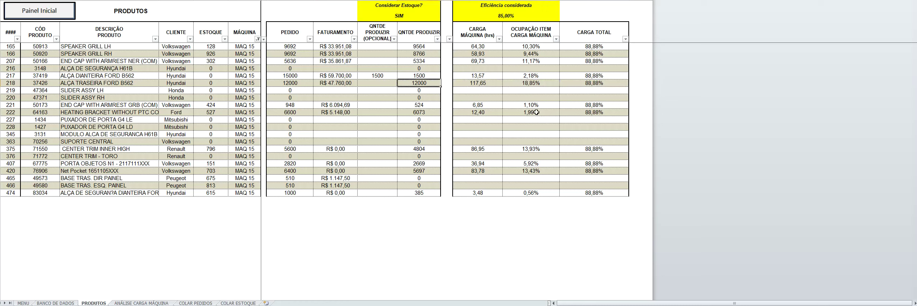
{"action": "key", "text": "Right"}
{"action": "key", "text": "Left"}
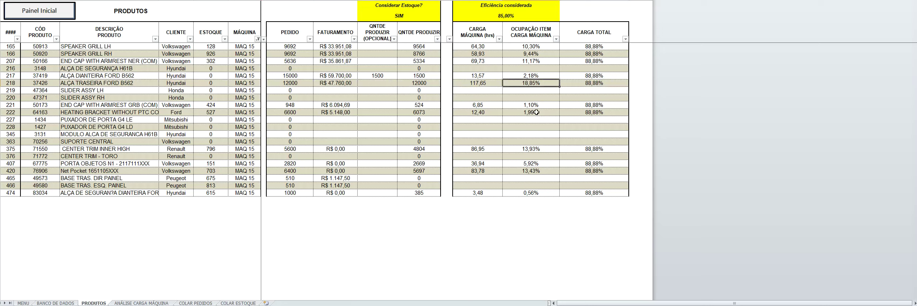
{"action": "left_click", "coordinate": [597, 81]}
{"action": "key", "text": "Left"}
Check the product code, stock, order and billing of ALÇA TRASEIRA FORD B562.
{"action": "left_click", "coordinate": [46, 84]}
{"action": "key", "text": "Right"}
{"action": "key", "text": "Right"}
{"action": "key", "text": "Right"}
{"action": "key", "text": "Right"}
{"action": "key", "text": "Right"}
{"action": "key", "text": "Right"}
{"action": "key", "text": "Right"}
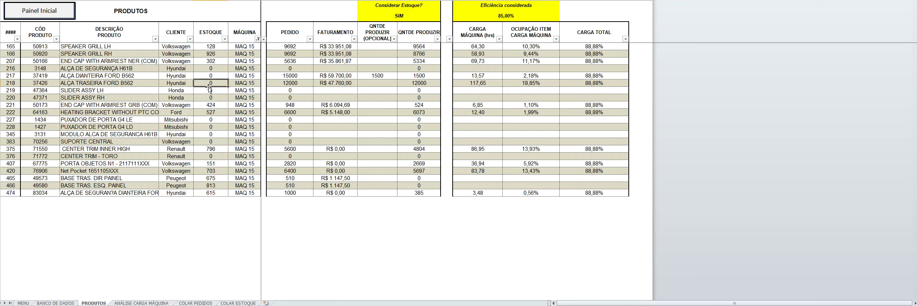
{"action": "key", "text": "Left"}
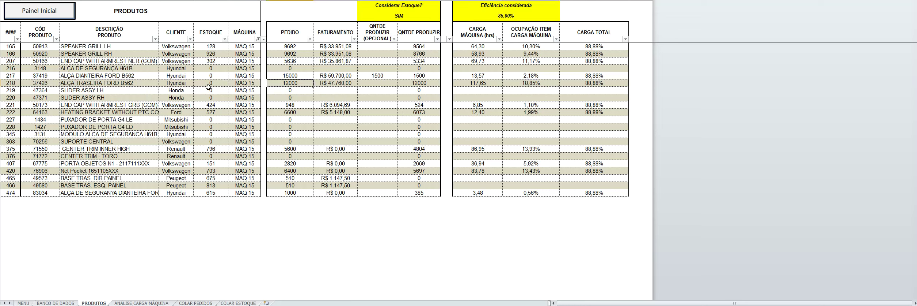
{"action": "key", "text": "Right"}
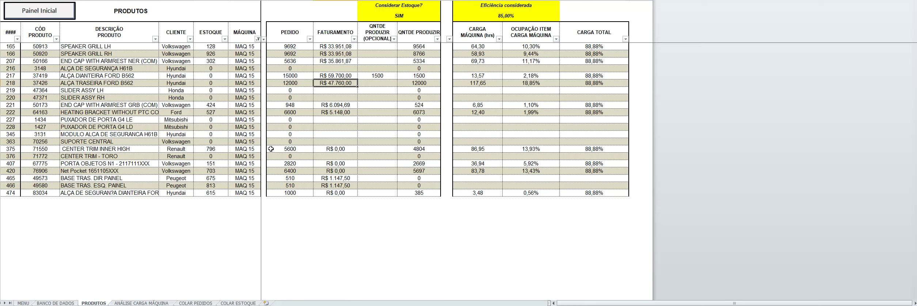
{"action": "key", "text": "Right"}
{"action": "key", "text": "Right"}
Examine the optional quantity to produce column for the MAQ 15 products.
{"action": "left_click_drag", "start_coordinate": [378, 29], "coordinate": [376, 103]}
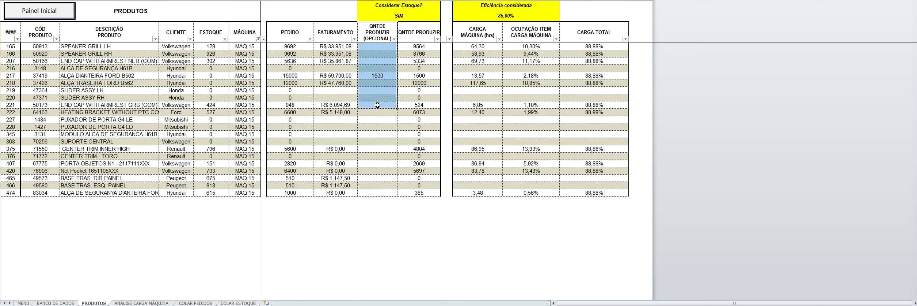
{"action": "left_click", "coordinate": [377, 105]}
{"action": "key", "text": "Down"}
{"action": "key", "text": "Down"}
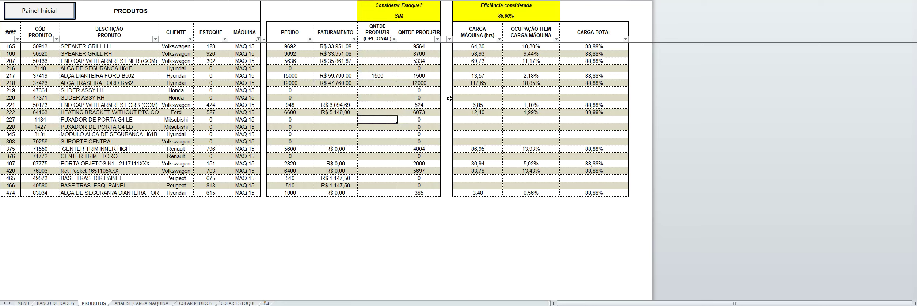
{"action": "key", "text": "Up"}
{"action": "key", "text": "Up"}
{"action": "key", "text": "Up"}
{"action": "key", "text": "Up"}
{"action": "key", "text": "Up"}
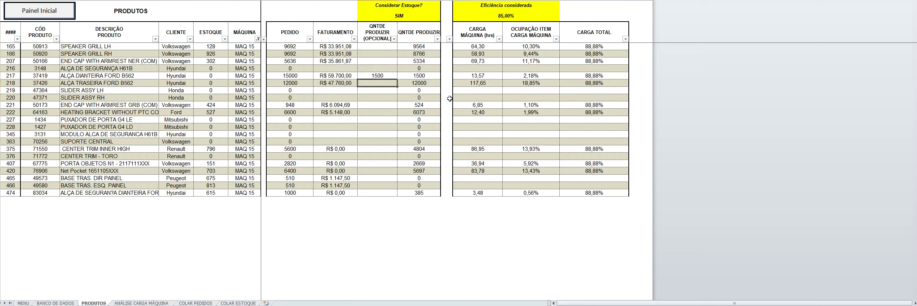
Set the optional quantity to produce of ALÇA TRASEIRA FORD B562 to 18000 and check its total load and item occupation.
{"action": "key", "text": "Down"}
{"action": "key", "text": "Down"}
{"action": "key", "text": "Down"}
{"action": "key", "text": "Up"}
{"action": "key", "text": "Up"}
{"action": "key", "text": "Up"}
{"action": "type", "text": "18000"}
{"action": "key", "text": "Return"}
{"action": "left_click", "coordinate": [376, 82]}
{"action": "left_click", "coordinate": [592, 82]}
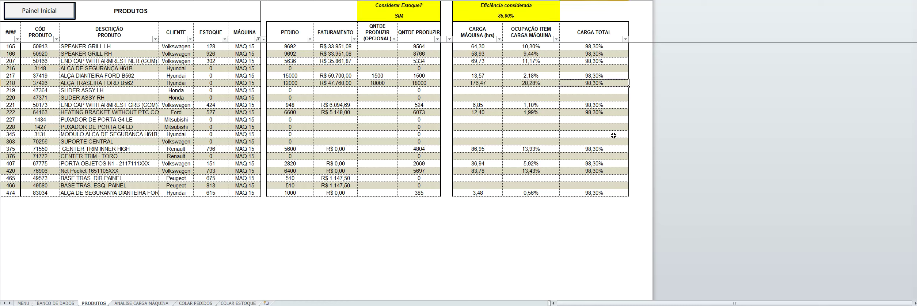
{"action": "key", "text": "Left"}
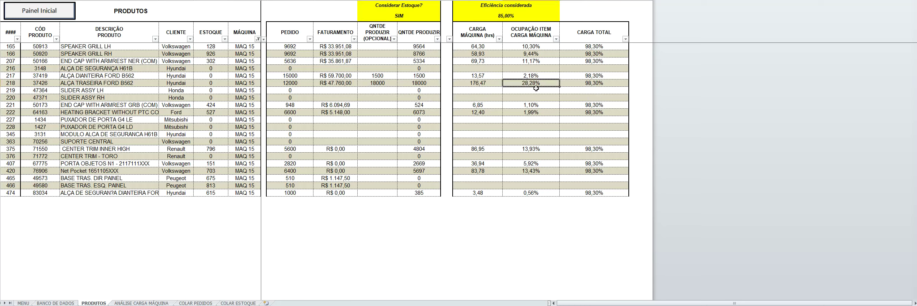
Set the optional quantity to produce of ALÇA TRASEIRA FORD B562 to 26000.
{"action": "left_click", "coordinate": [374, 83]}
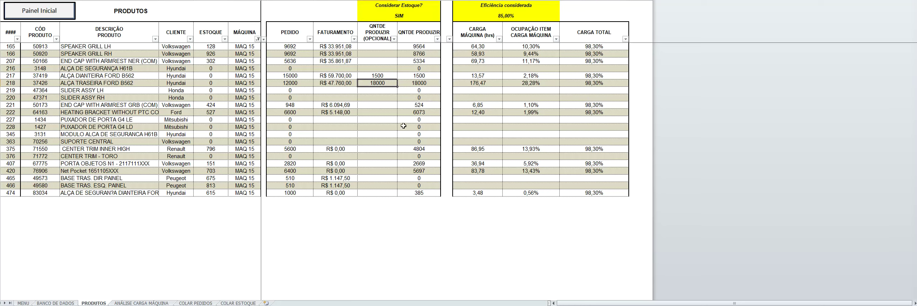
{"action": "type", "text": "15"}
{"action": "key", "text": "Escape"}
{"action": "type", "text": "26000"}
{"action": "key", "text": "Return"}
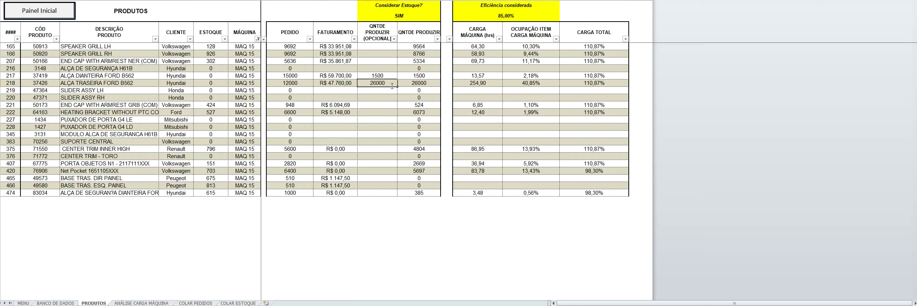
{"action": "key", "text": "Up"}
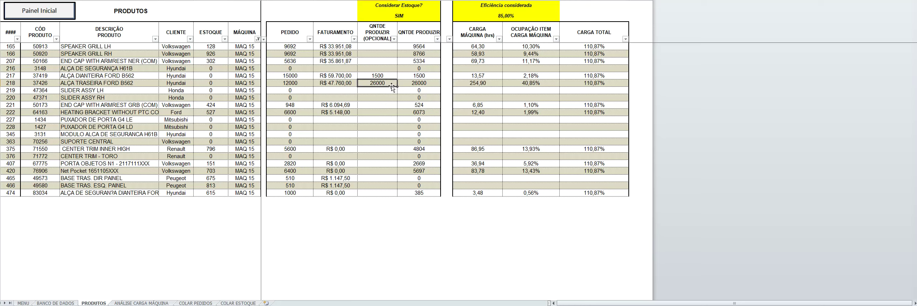
Check the quantity to produce, load hours, item occupation and total load of ALÇA TRASEIRA FORD B562 with the new quantity.
{"action": "left_click", "coordinate": [382, 98]}
{"action": "left_click", "coordinate": [387, 82]}
{"action": "key", "text": "Right"}
{"action": "key", "text": "Right"}
{"action": "key", "text": "Right"}
{"action": "key", "text": "Right"}
{"action": "key", "text": "Right"}
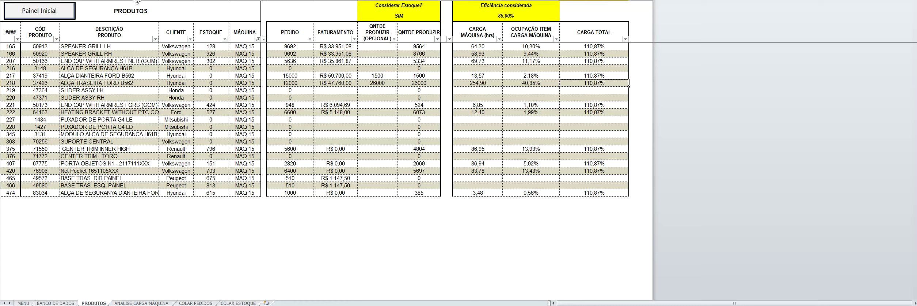
Open the machine load analysis from the initial panel and examine the MAQ 15 bar against the maximum load in the percentage chart.
{"action": "left_click", "coordinate": [39, 13]}
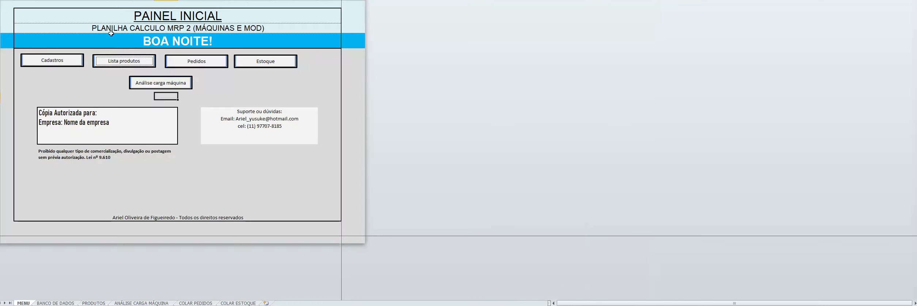
{"action": "left_click", "coordinate": [158, 83]}
{"action": "mouse_move", "coordinate": [331, 109]}
{"action": "scroll", "coordinate": [329, 124], "scroll_direction": "up", "scroll_amount": 10}
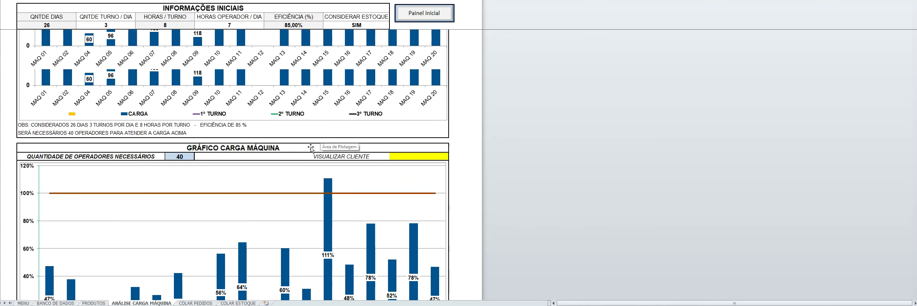
{"action": "scroll", "coordinate": [324, 139], "scroll_direction": "down", "scroll_amount": 8}
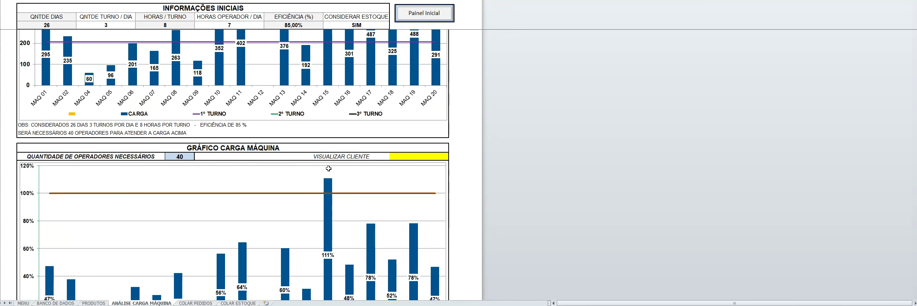
{"action": "scroll", "coordinate": [316, 212], "scroll_direction": "down", "scroll_amount": 2}
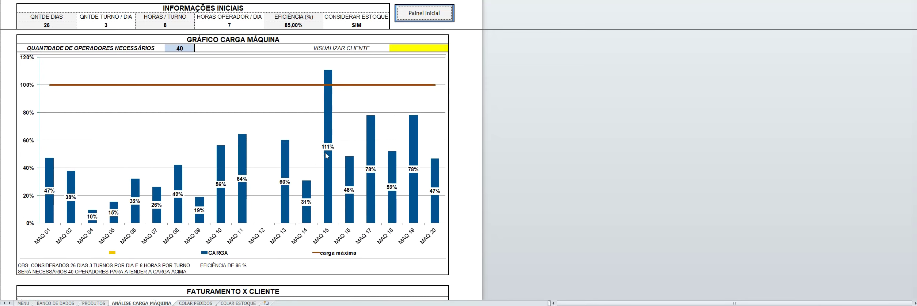
{"action": "mouse_move", "coordinate": [328, 157]}
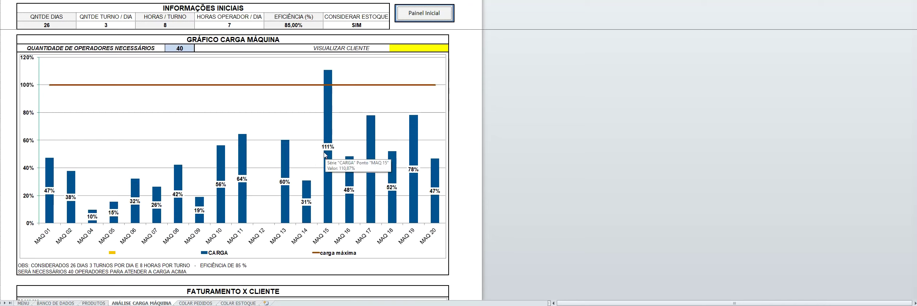
Return to the product list and set the optional quantity to produce of ALÇA TRASEIRA FORD B562 to 20000.
{"action": "left_click", "coordinate": [424, 19]}
{"action": "left_click", "coordinate": [125, 61]}
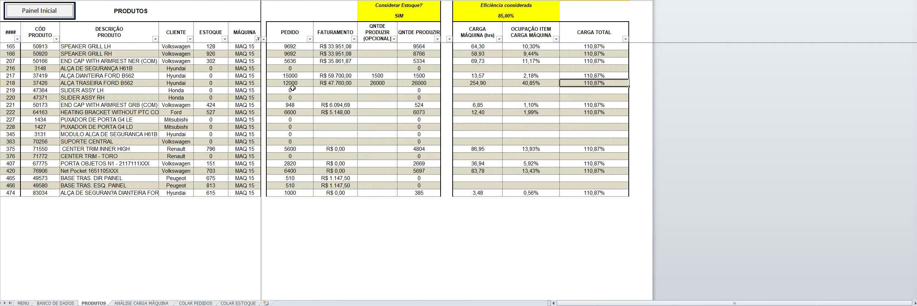
{"action": "left_click", "coordinate": [506, 106]}
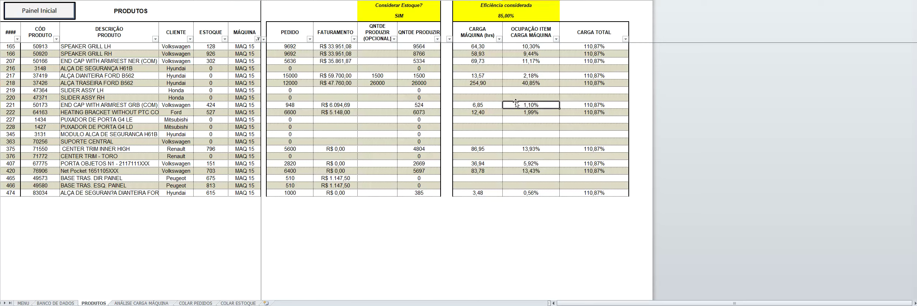
{"action": "left_click", "coordinate": [537, 86]}
{"action": "key", "text": "Left"}
{"action": "key", "text": "Left"}
{"action": "key", "text": "Left"}
{"action": "key", "text": "Left"}
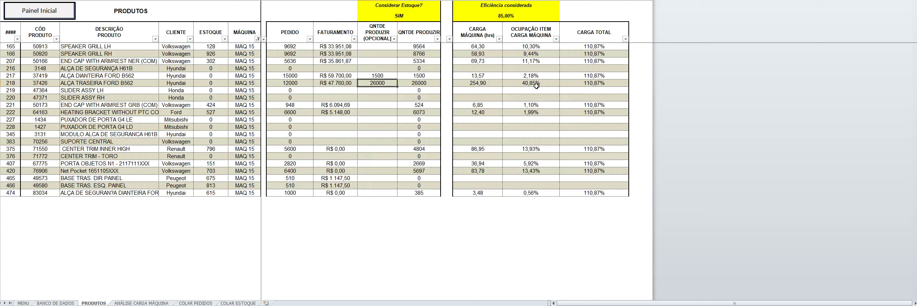
{"action": "type", "text": "20000"}
{"action": "key", "text": "Return"}
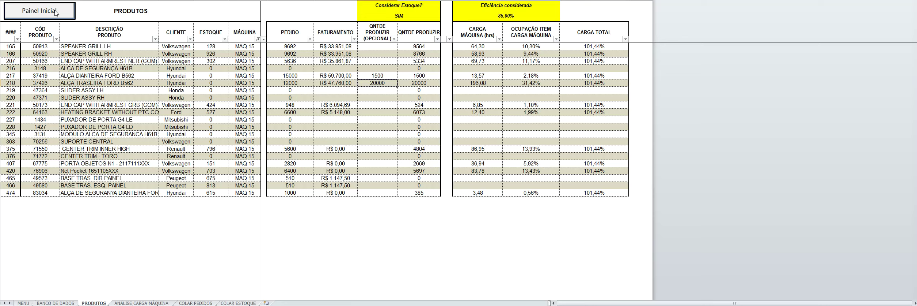
Check the load hours, item occupation and total load of ALÇA TRASEIRA FORD B562 for the reduced quantity.
{"action": "key", "text": "Right"}
{"action": "key", "text": "Right"}
{"action": "key", "text": "Right"}
{"action": "key", "text": "Right"}
{"action": "key", "text": "Right"}
{"action": "key", "text": "Left"}
{"action": "key", "text": "Right"}
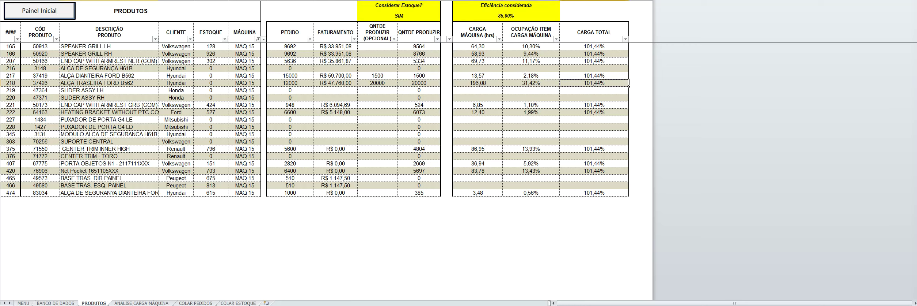
Open the machine load analysis from the initial panel and compare MAQ 15 with the limits in the percentage and hours charts.
{"action": "left_click", "coordinate": [55, 17]}
{"action": "left_click", "coordinate": [169, 82]}
{"action": "scroll", "coordinate": [247, 117], "scroll_direction": "up", "scroll_amount": 1}
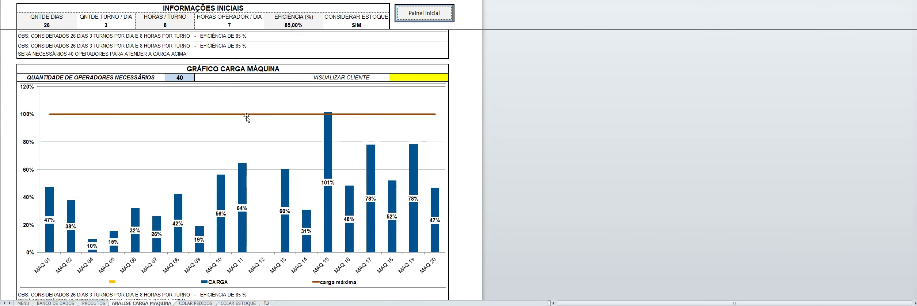
{"action": "scroll", "coordinate": [247, 116], "scroll_direction": "up", "scroll_amount": 10}
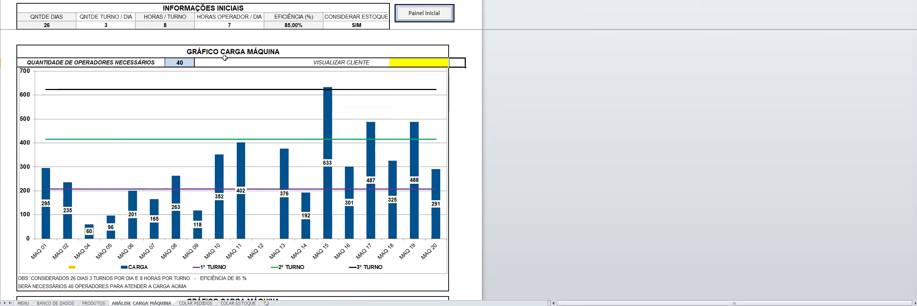
Set the efficiency in the initial information of the machine load analysis to 90%.
{"action": "left_click", "coordinate": [285, 25]}
{"action": "type", "text": "9"}
{"action": "key", "text": "Return"}
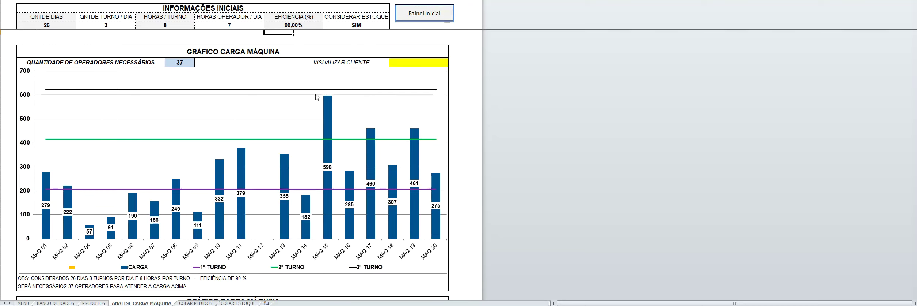
Set the efficiency in the initial information back to 85%.
{"action": "key", "text": "Up"}
{"action": "type", "text": "85"}
{"action": "key", "text": "Return"}
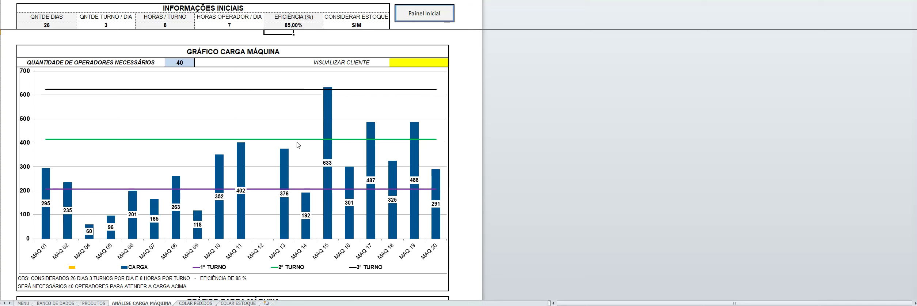
Set the number of days in the initial information to 27.
{"action": "left_click", "coordinate": [51, 25]}
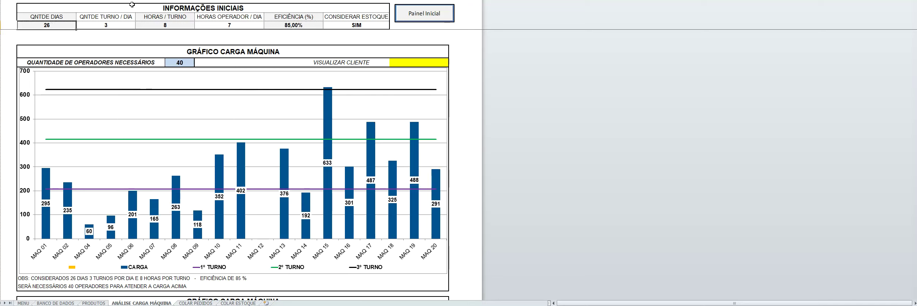
{"action": "type", "text": "27"}
{"action": "key", "text": "Return"}
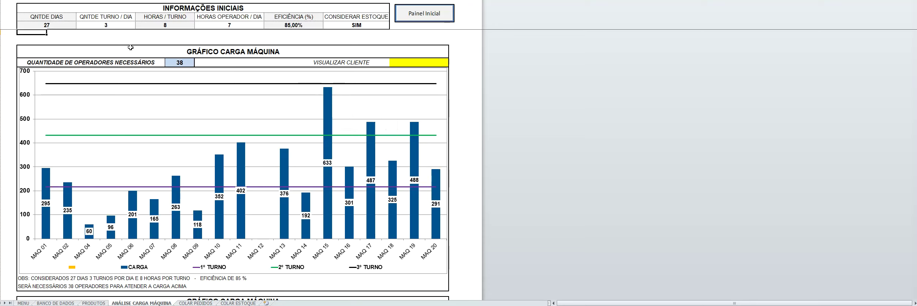
Set the number of days in the initial information back to 26.
{"action": "left_click", "coordinate": [40, 27]}
{"action": "type", "text": "26"}
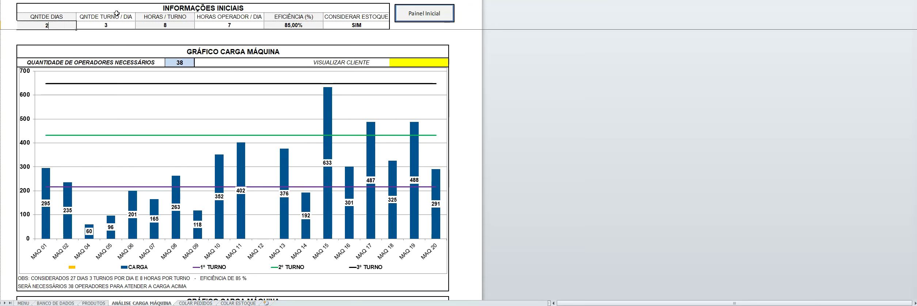
{"action": "key", "text": "Return"}
Review the machine load charts and the billing and load hours per customer charts, and return to the initial panel.
{"action": "scroll", "coordinate": [238, 128], "scroll_direction": "down", "scroll_amount": 3}
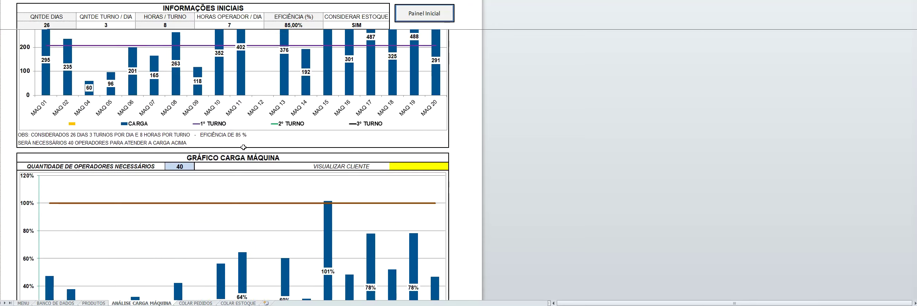
{"action": "scroll", "coordinate": [244, 148], "scroll_direction": "down", "scroll_amount": 9}
{"action": "scroll", "coordinate": [243, 148], "scroll_direction": "down", "scroll_amount": 5}
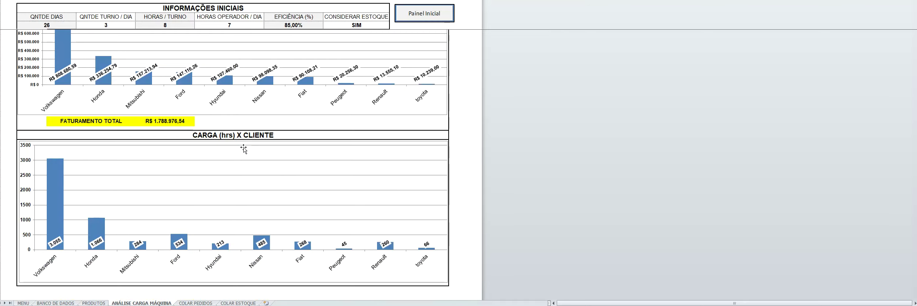
{"action": "scroll", "coordinate": [255, 148], "scroll_direction": "up", "scroll_amount": 10}
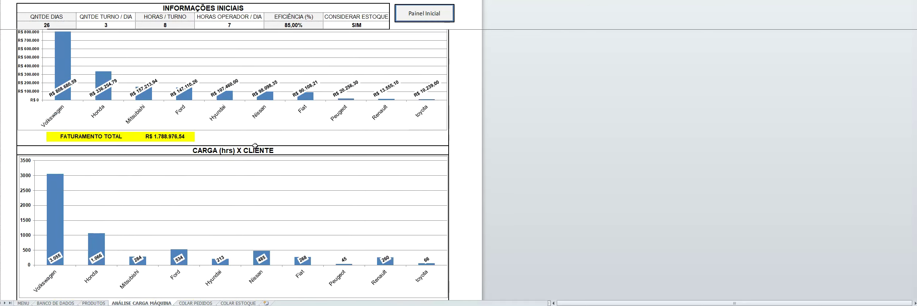
{"action": "scroll", "coordinate": [256, 111], "scroll_direction": "up", "scroll_amount": 3}
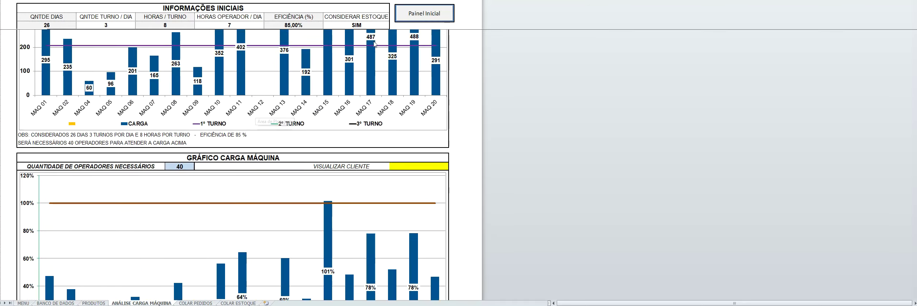
{"action": "scroll", "coordinate": [255, 112], "scroll_direction": "down", "scroll_amount": 3}
{"action": "left_click", "coordinate": [424, 14]}
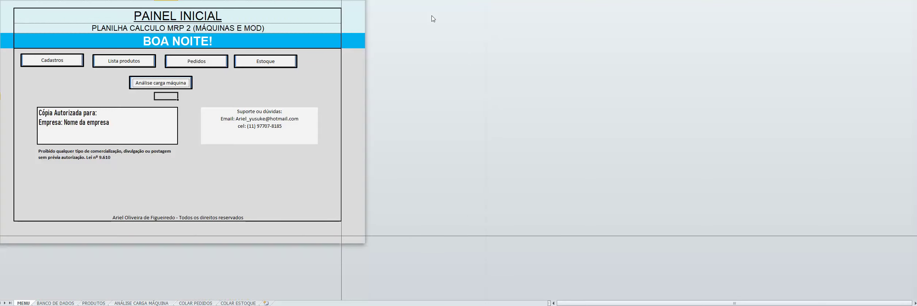